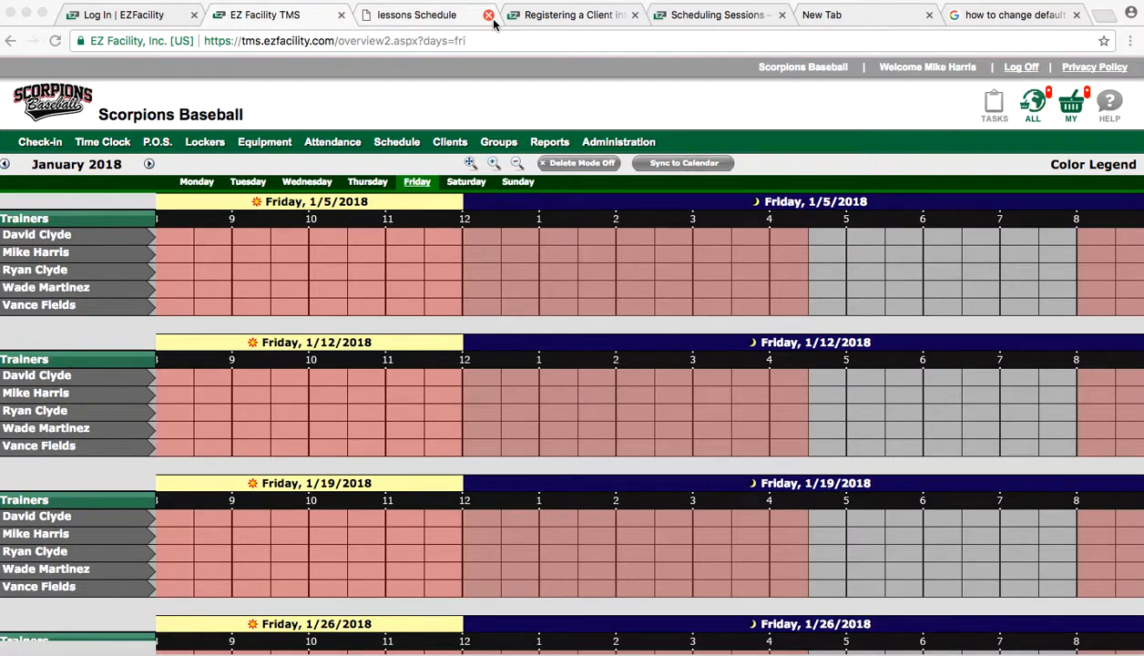
# Step: On the client-facing lessons schedule, view the January 20, 2018 1:30 PM private lesson's booking details and that day's full lesson list
pyautogui.click(420, 18)
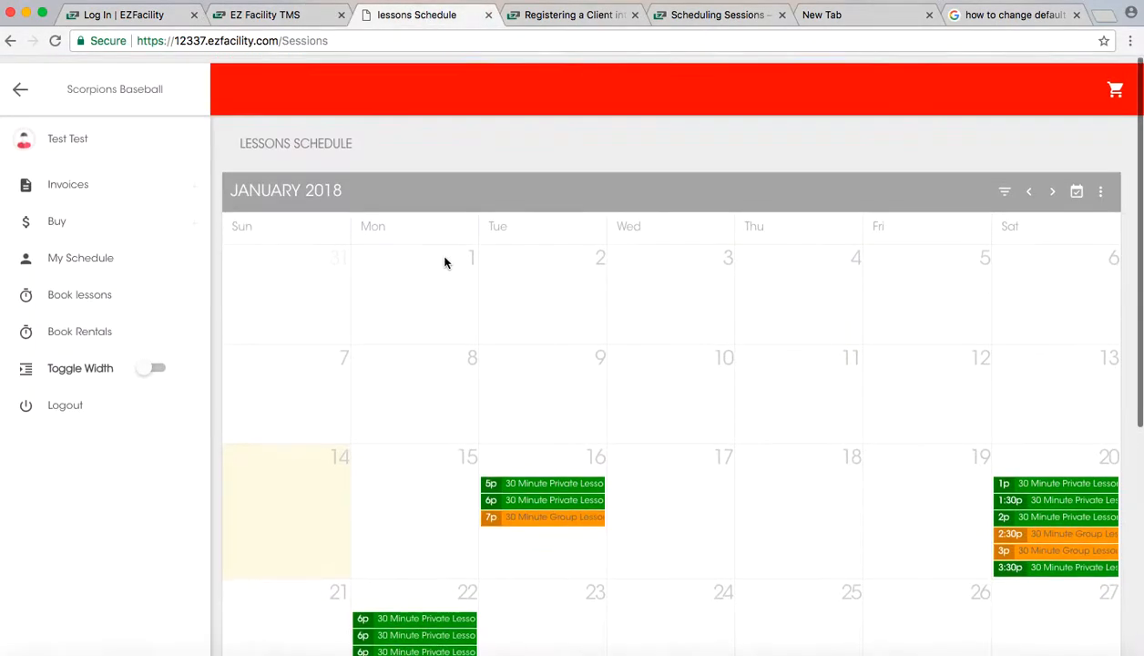
pyautogui.scroll(-3, 445, 262)
pyautogui.scroll(3, 444, 262)
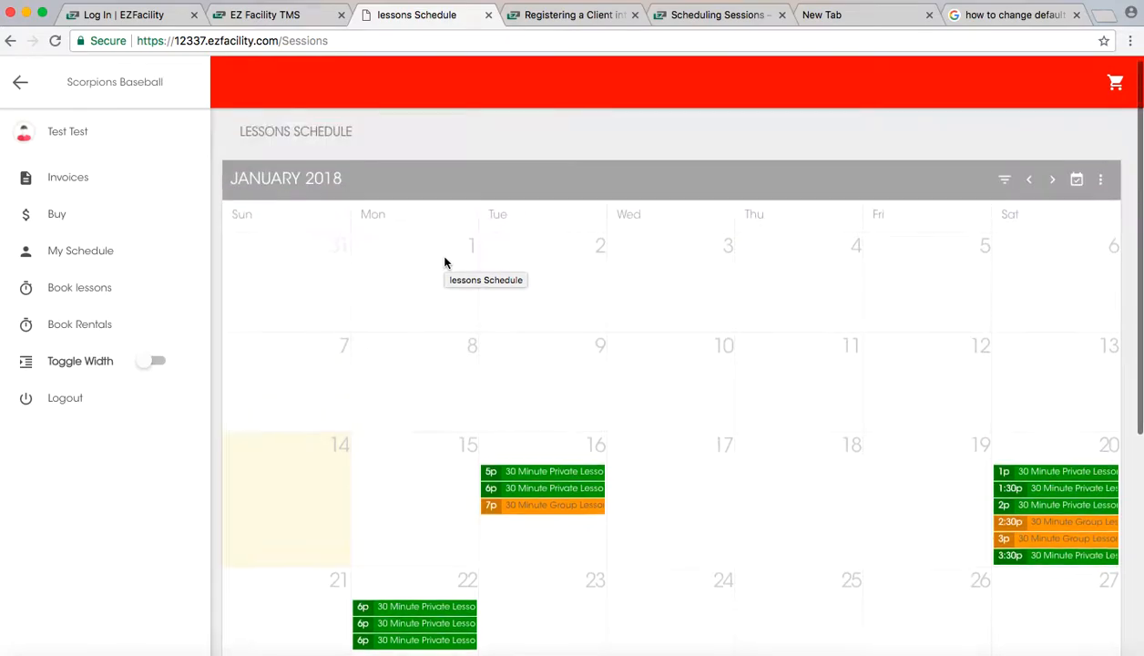
pyautogui.click(1050, 492)
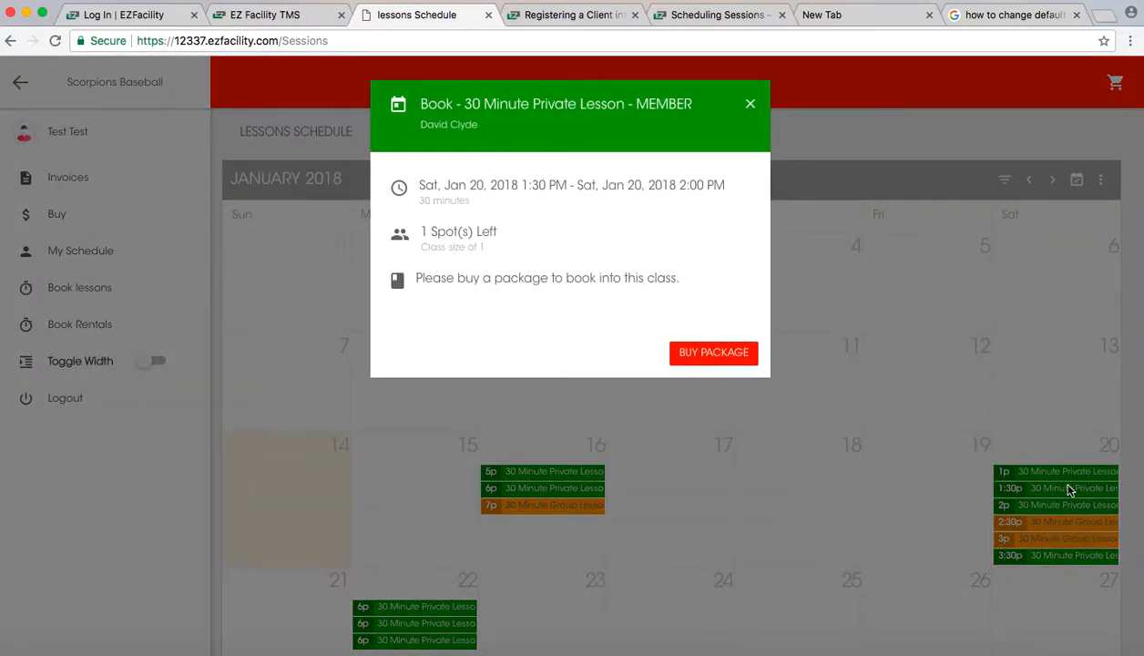
pyautogui.click(749, 104)
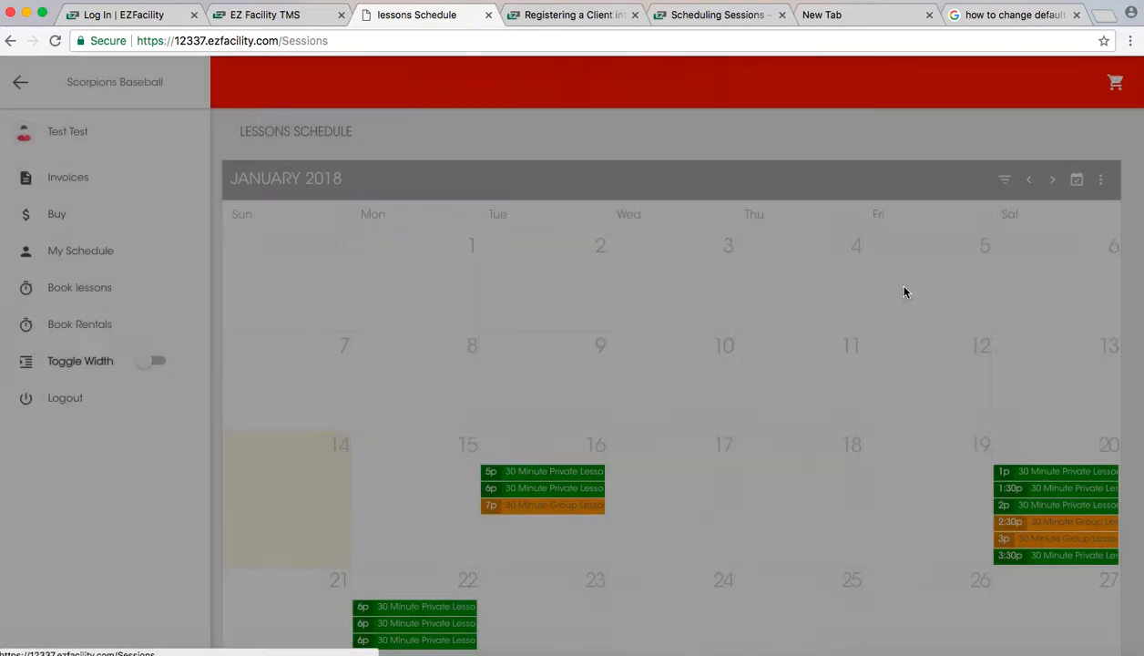
pyautogui.click(1016, 443)
pyautogui.moveTo(667, 274)
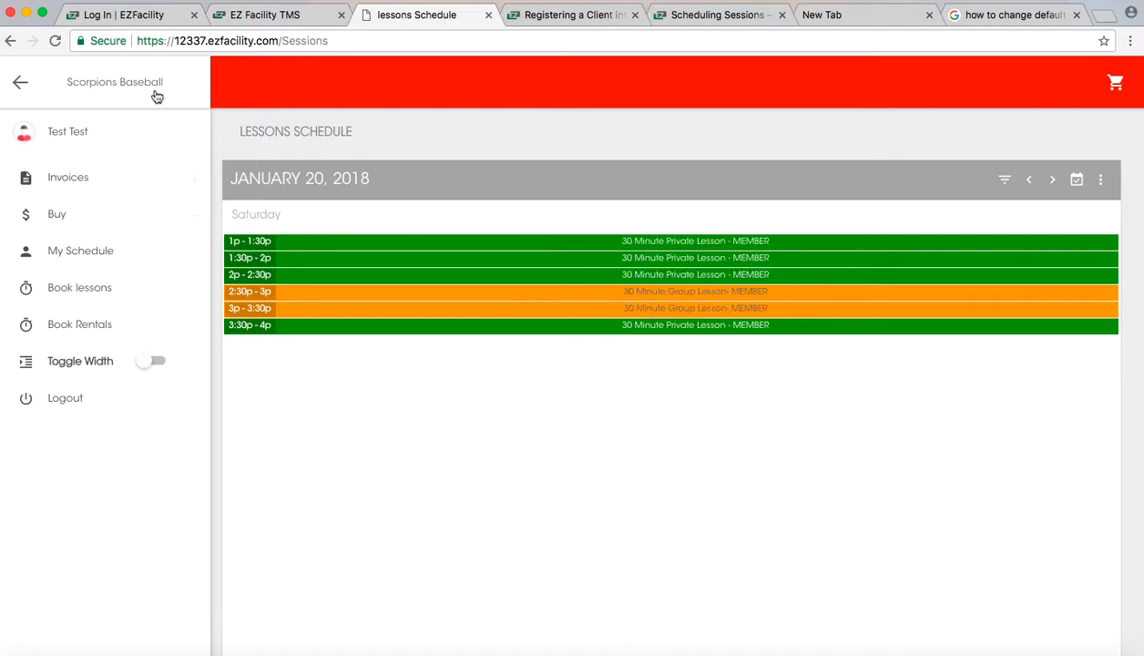
# Step: In EZ Facility TMS, start a 30 Minute Group Lesson- MEMBER reservation for the second trainer on Friday, 1/19/2018 at 5:00 PM
pyautogui.click(267, 17)
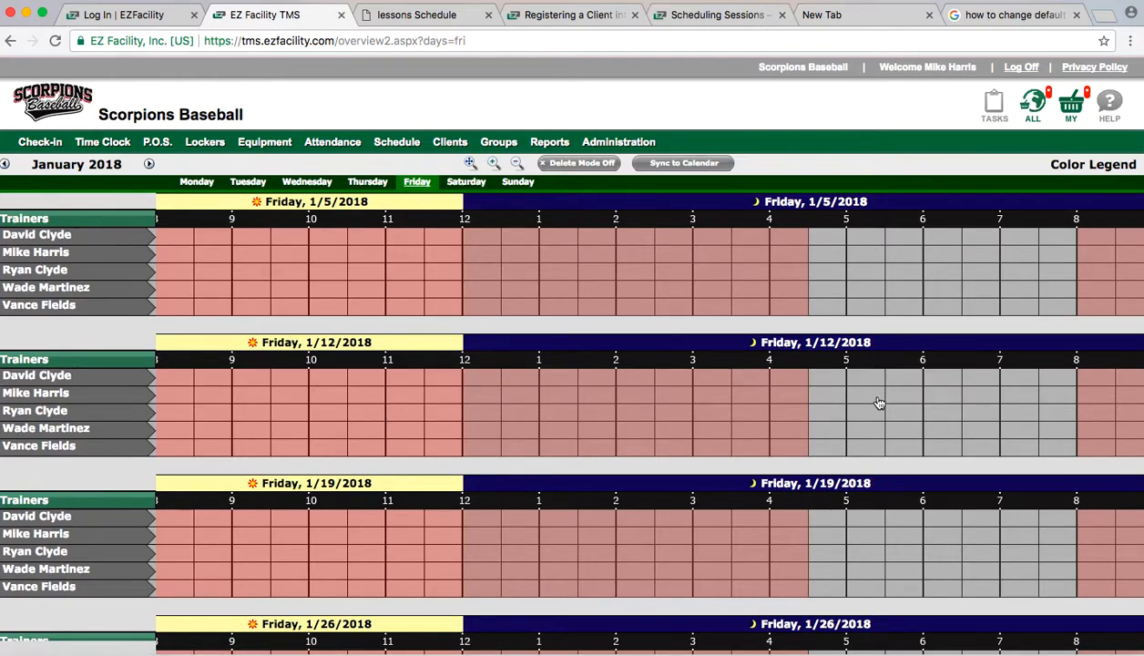
pyautogui.click(863, 540)
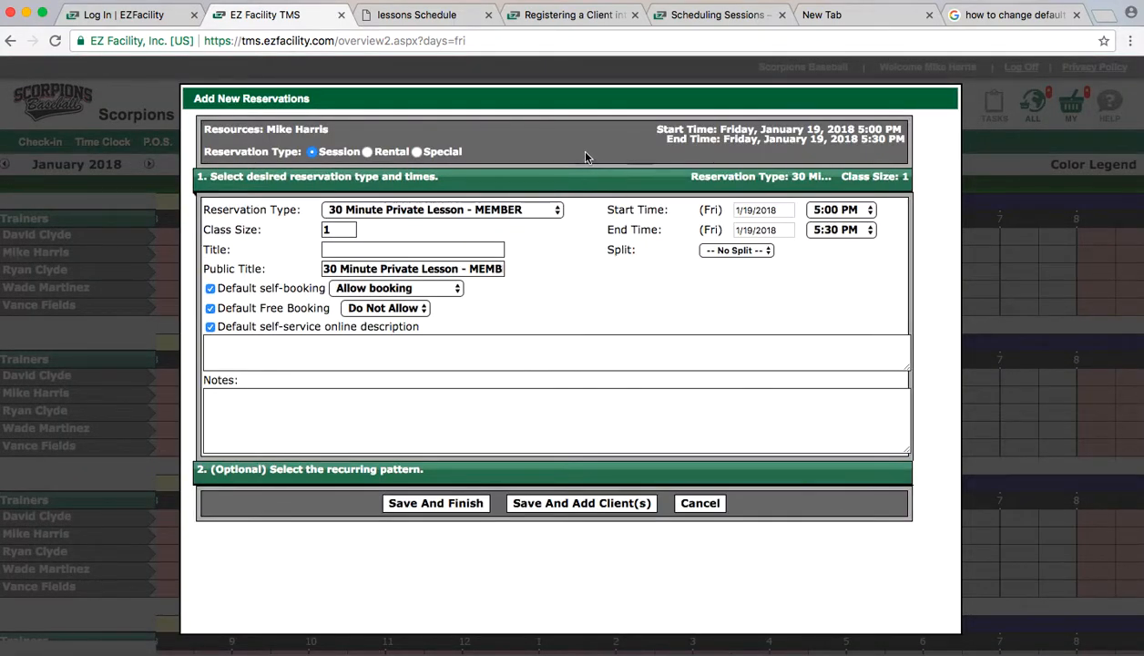
pyautogui.click(426, 211)
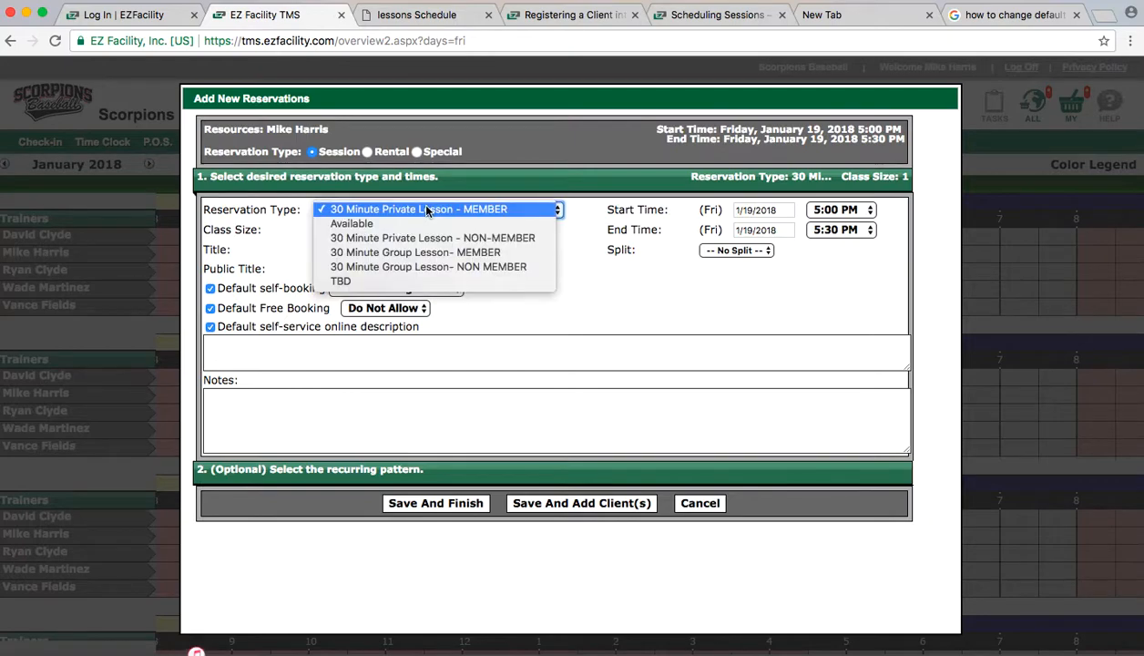
pyautogui.click(467, 255)
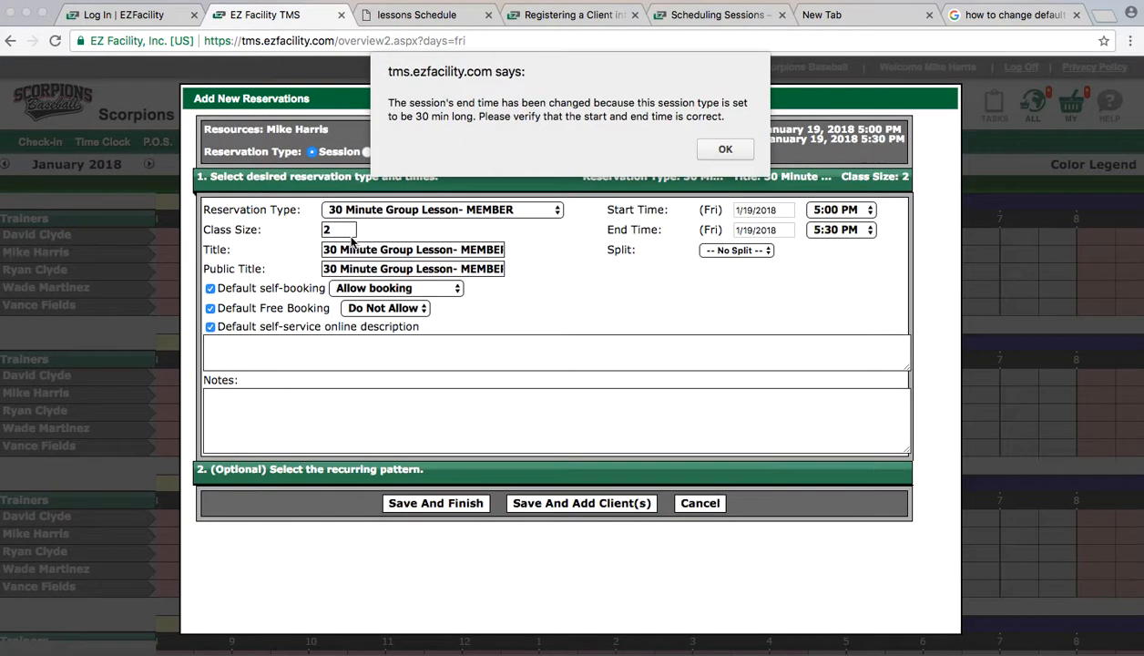
pyautogui.click(725, 151)
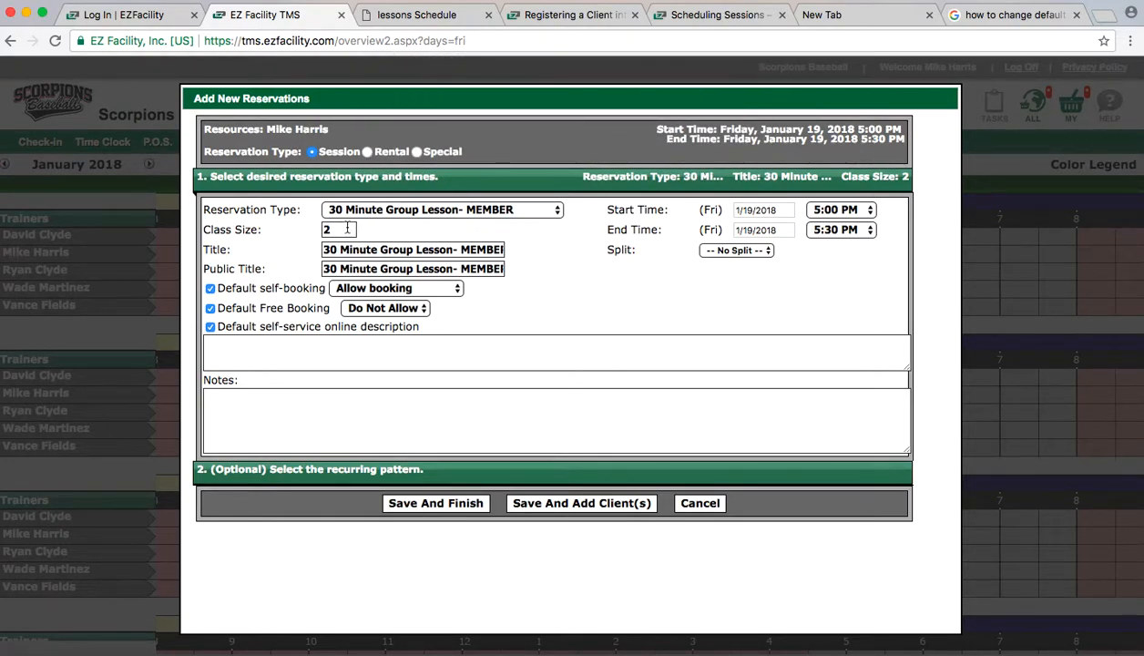
# Step: Turn off the default self-booking and default self-service online description options, and save the group lesson without adding clients
pyautogui.click(211, 289)
pyautogui.click(210, 328)
pyautogui.click(453, 506)
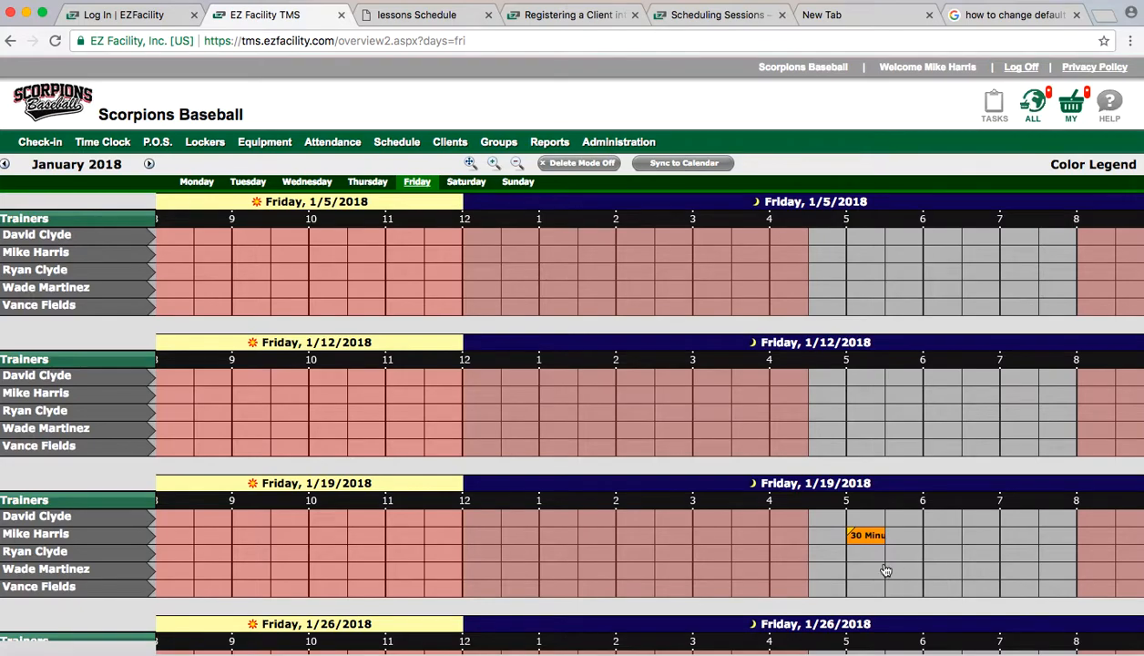
# Step: Refresh the client-facing lessons schedule and check the booking details of the January 19, 5 PM group lesson
pyautogui.scroll(-2, 885, 570)
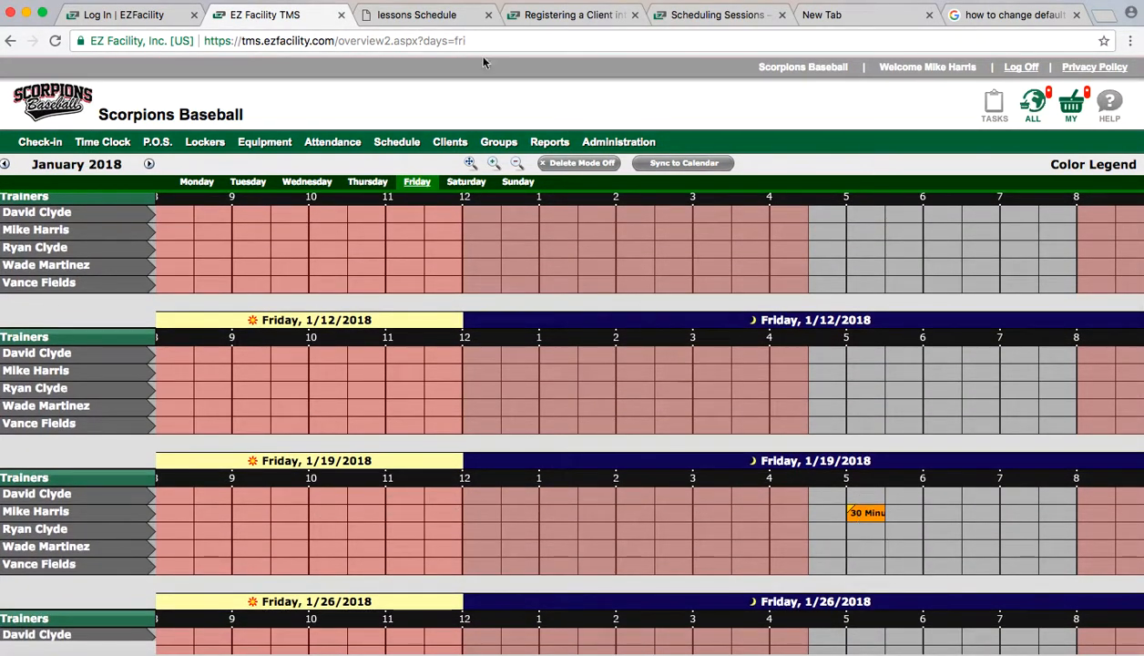
pyautogui.click(398, 11)
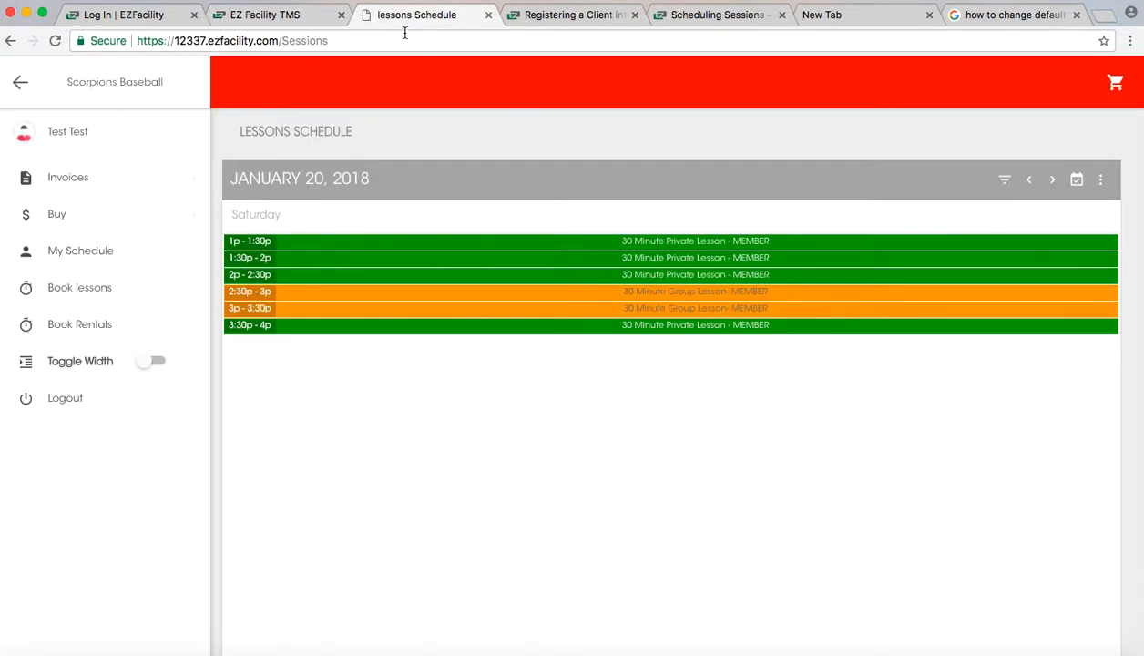
pyautogui.click(71, 303)
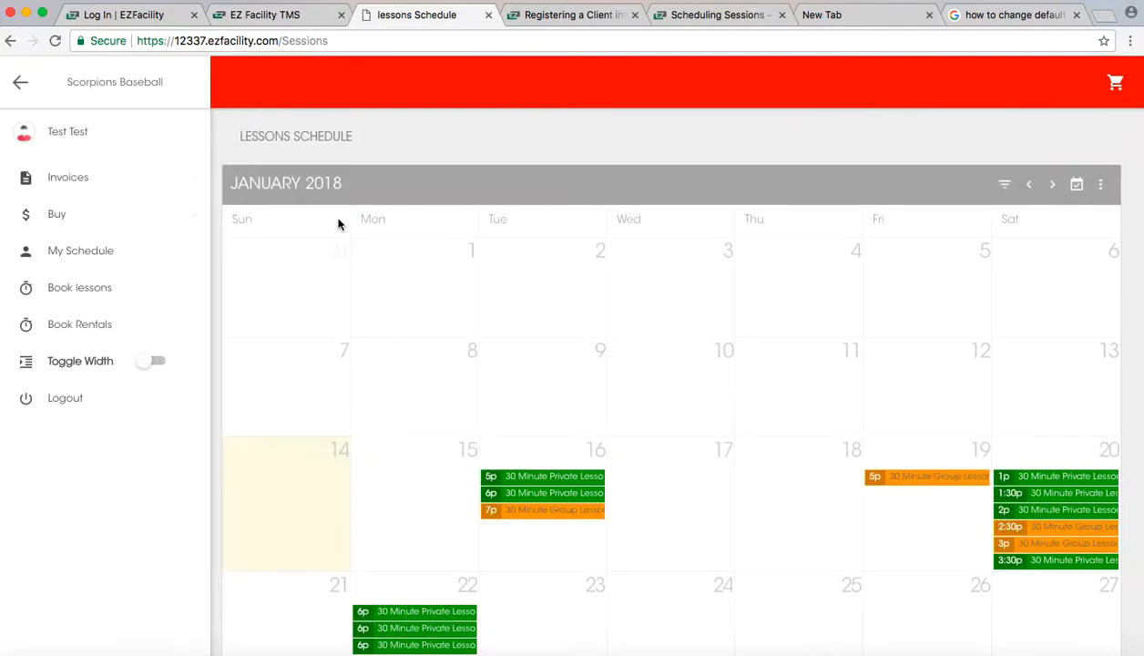
pyautogui.scroll(-2, 701, 323)
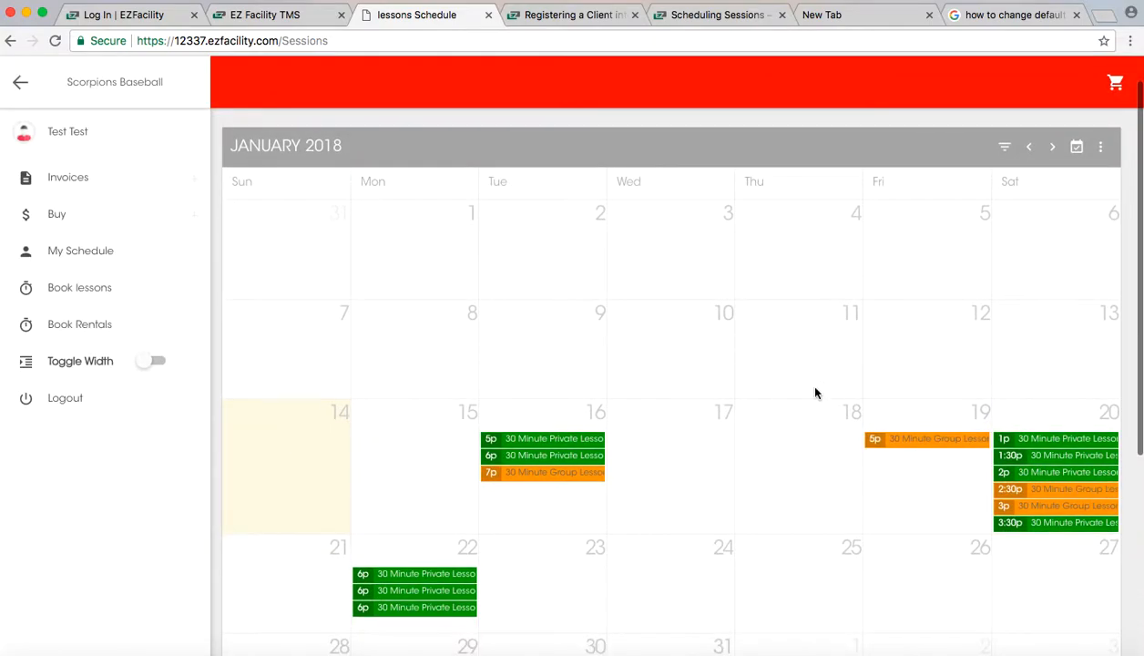
pyautogui.click(879, 443)
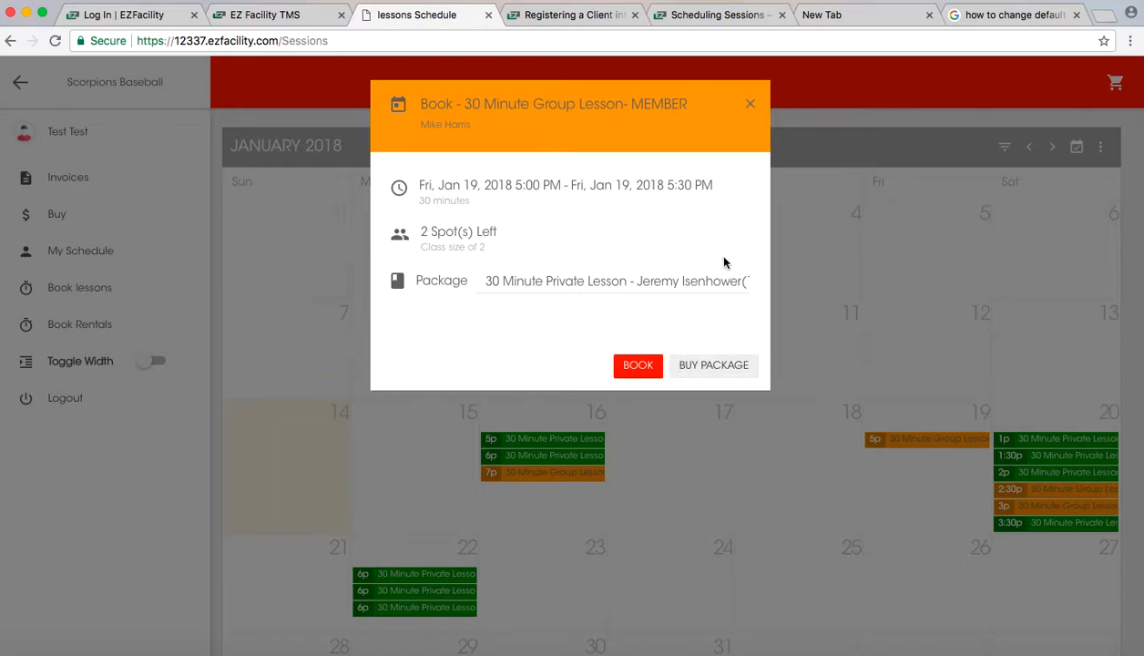
pyautogui.click(742, 106)
# Step: Back in EZ Facility TMS, start a 30 Minute Private Lesson - MEMBER reservation for the same trainer on 1/19/2018 at 5:30 PM
pyautogui.click(288, 16)
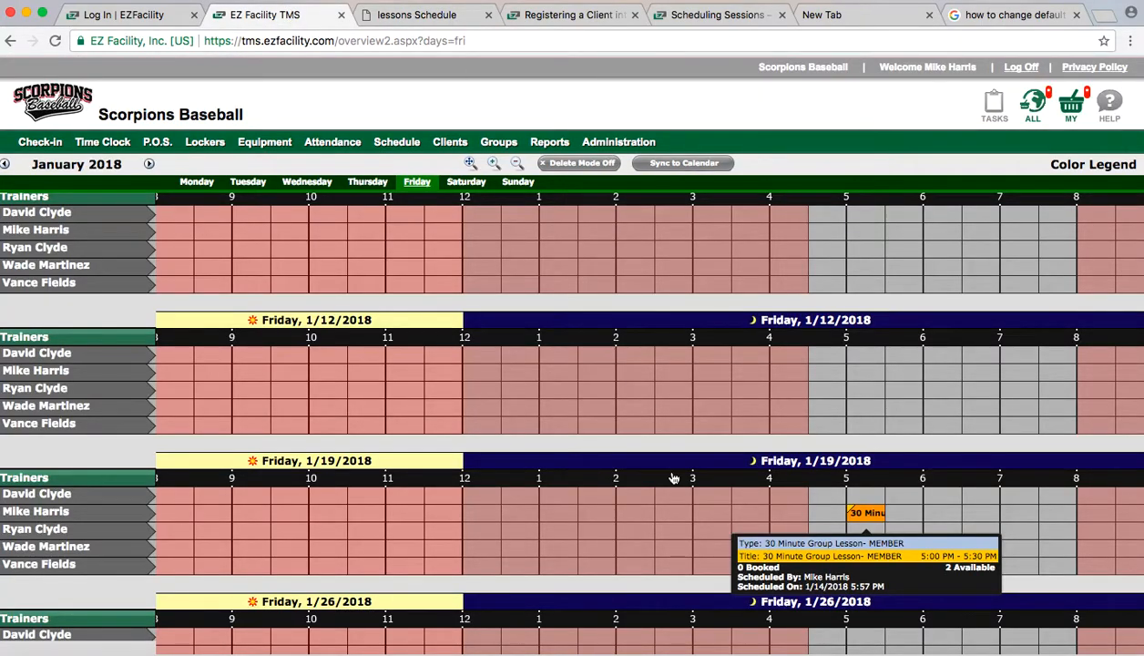
pyautogui.scroll(-2, 834, 486)
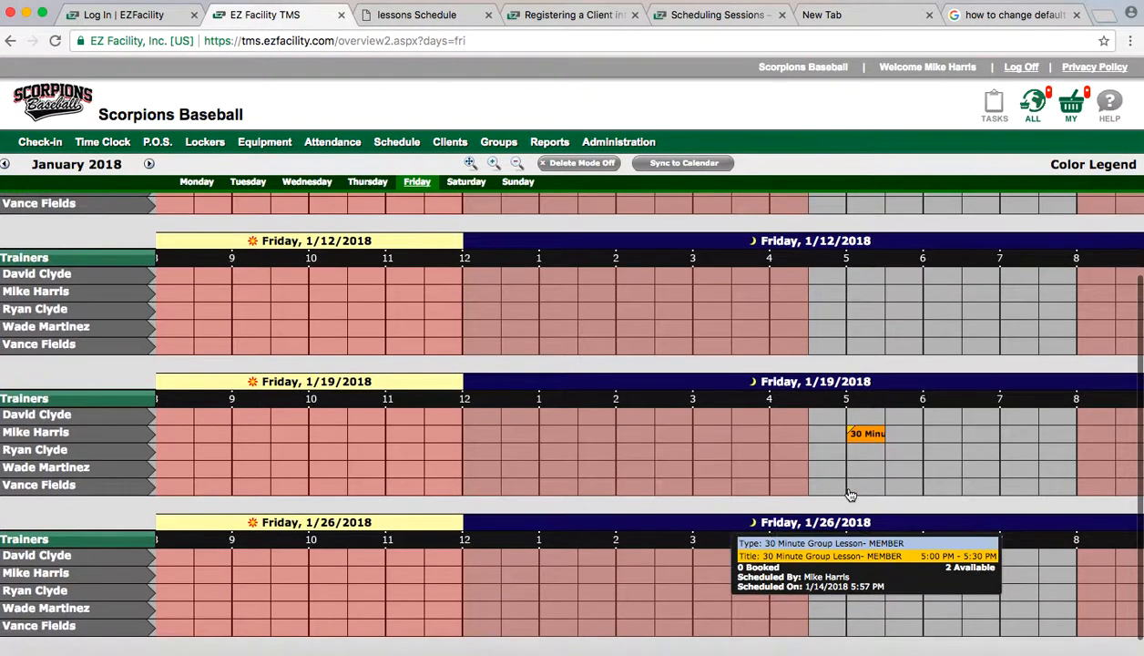
pyautogui.click(912, 441)
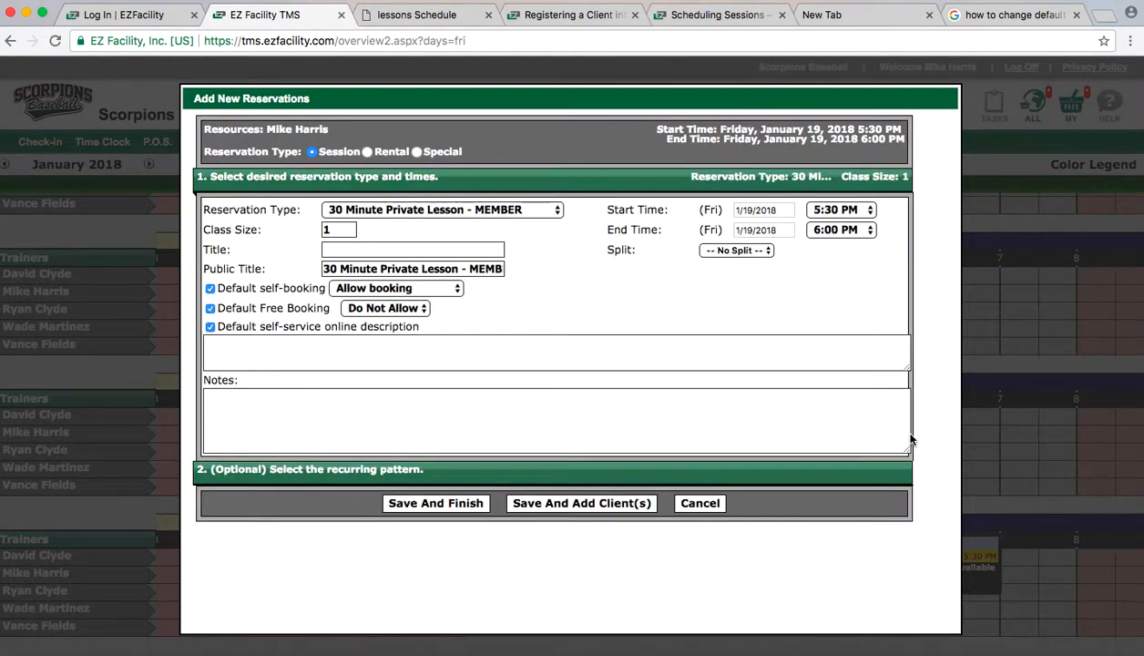
pyautogui.click(554, 210)
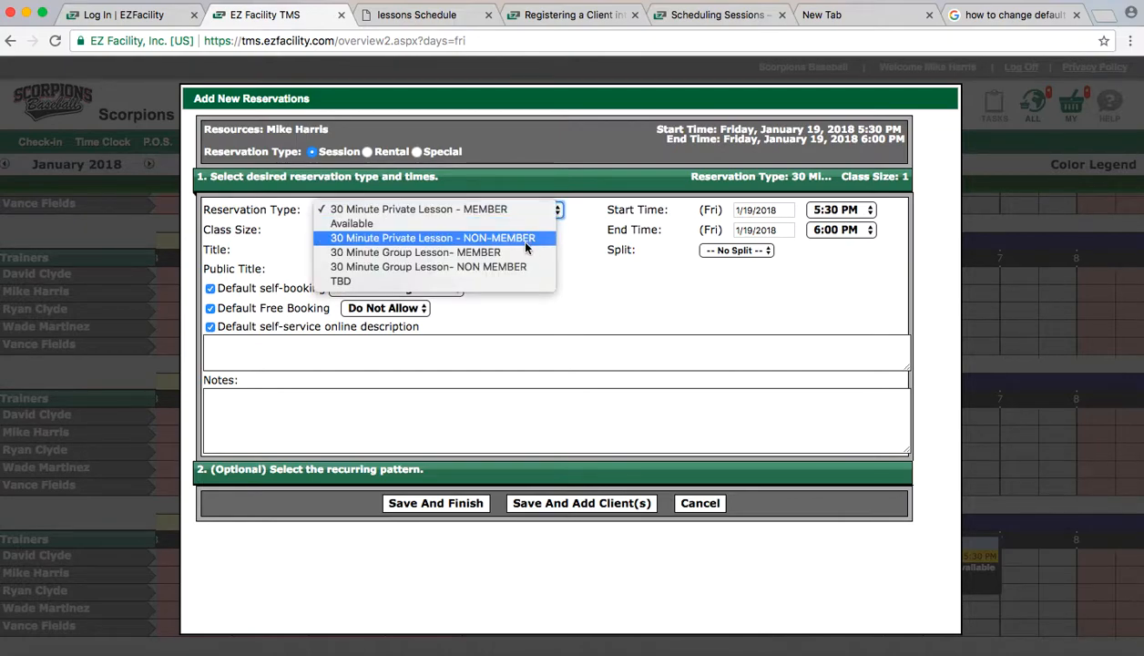
pyautogui.click(477, 210)
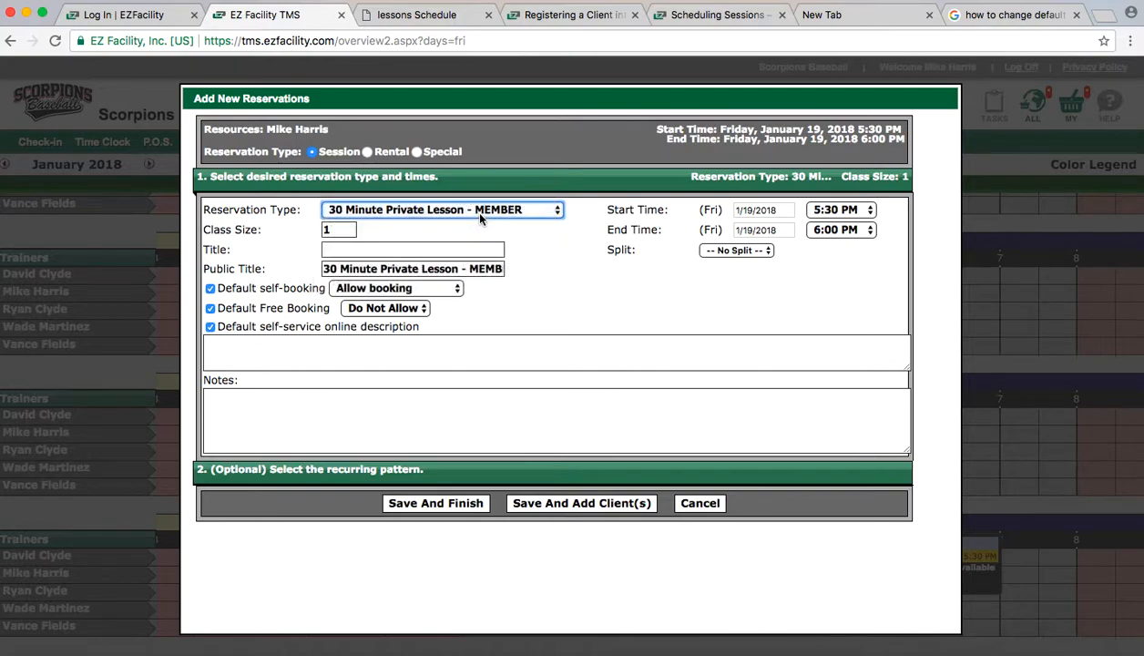
# Step: Title the reservation "30 Min Individual Lesson" and turn off its default self-booking and default self-service online description options
pyautogui.click(351, 259)
pyautogui.click(344, 251)
pyautogui.write('30 Min Individual Lesson')
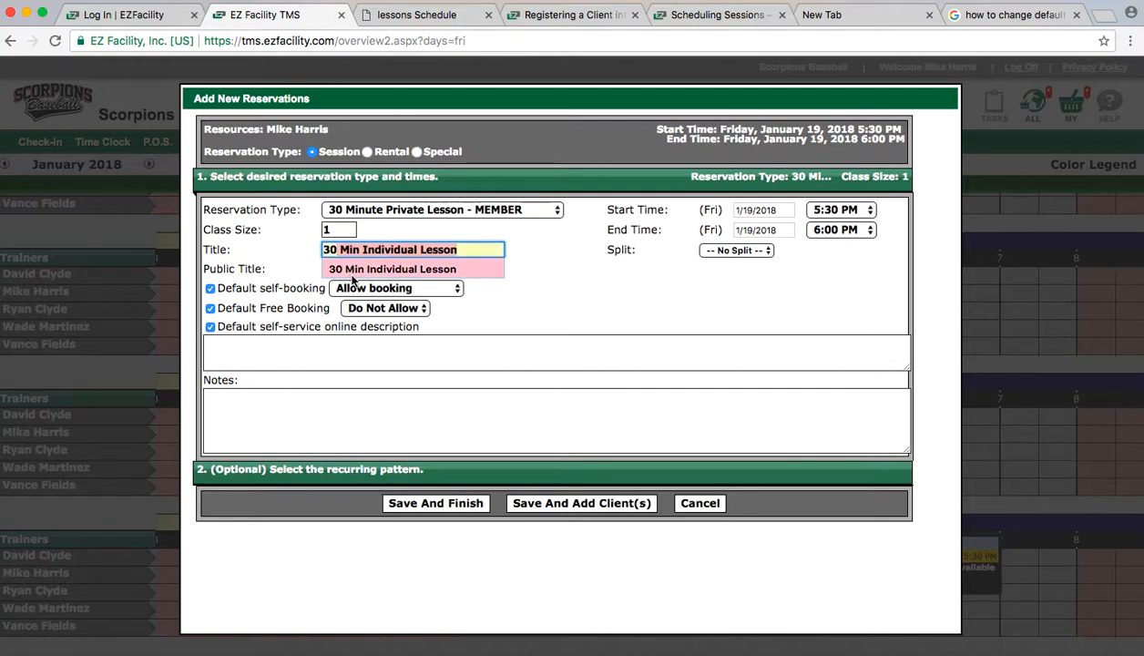
pyautogui.click(353, 269)
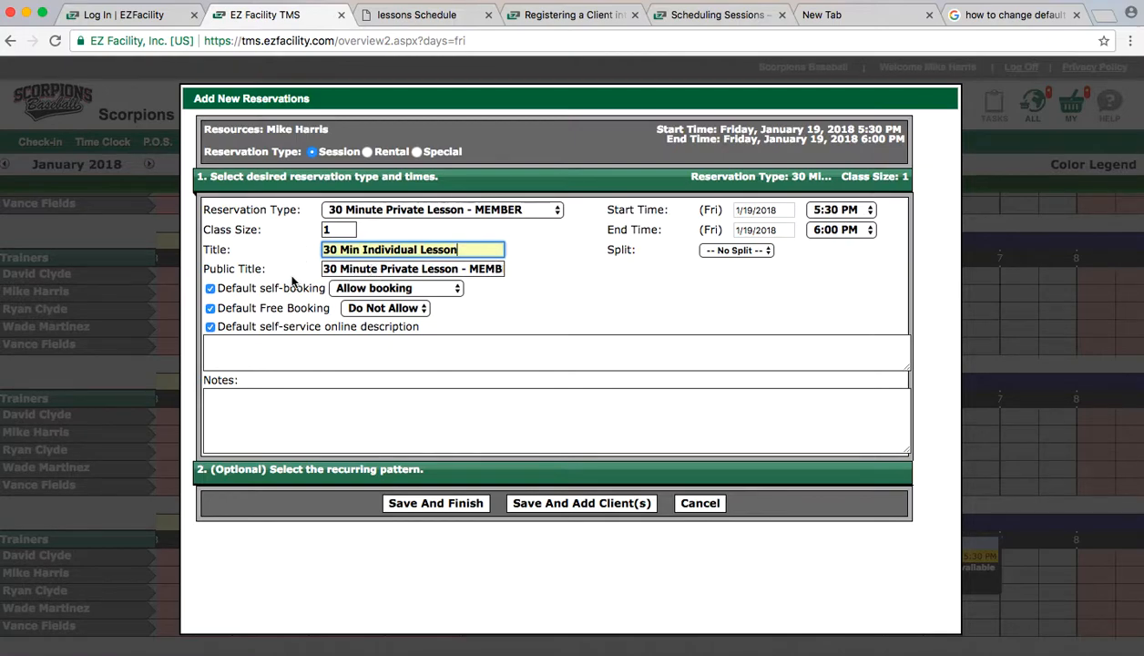
pyautogui.click(211, 289)
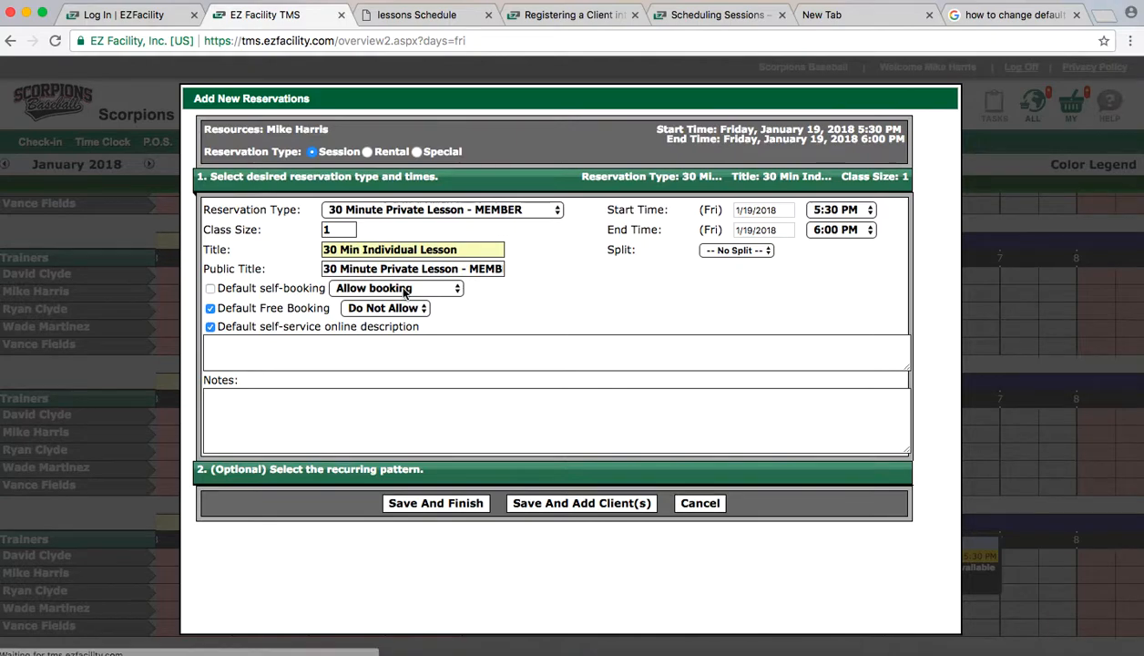
pyautogui.click(211, 326)
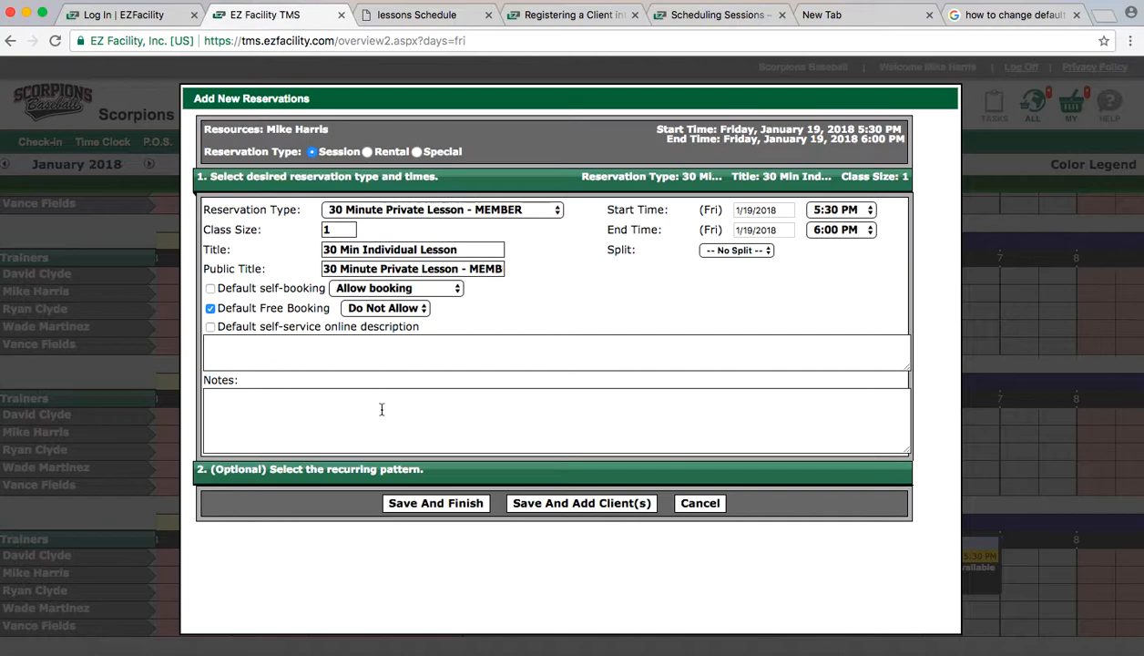
# Step: Add a weekly recurring pattern to the private lesson for Monday through Friday, ending after 20 total sessions
pyautogui.click(385, 477)
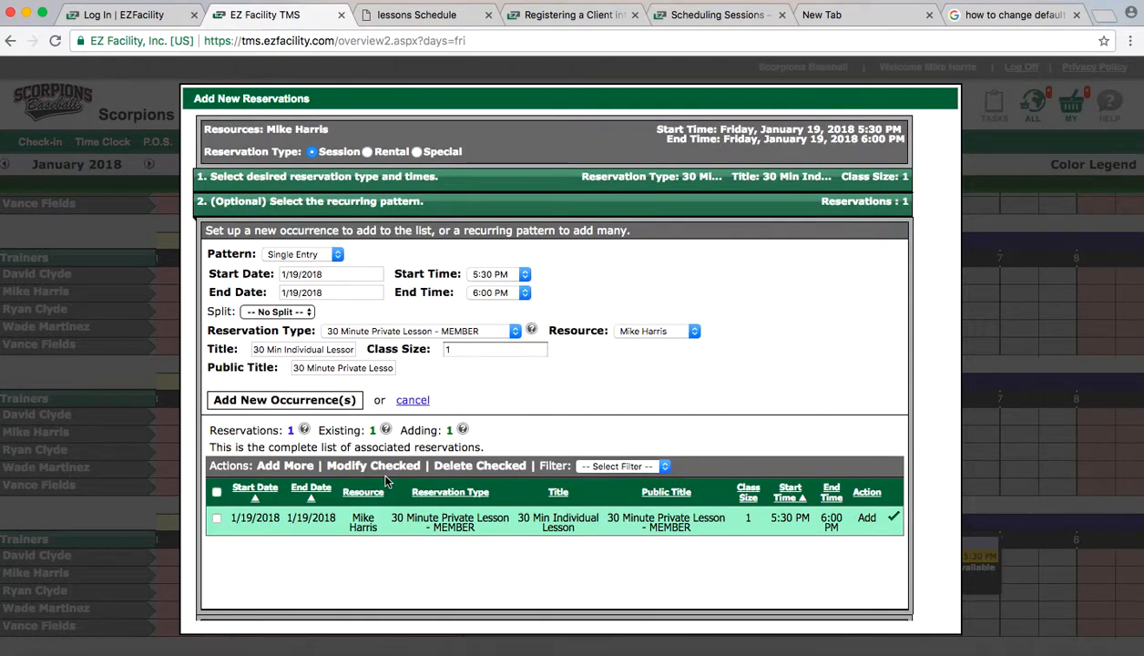
pyautogui.click(336, 258)
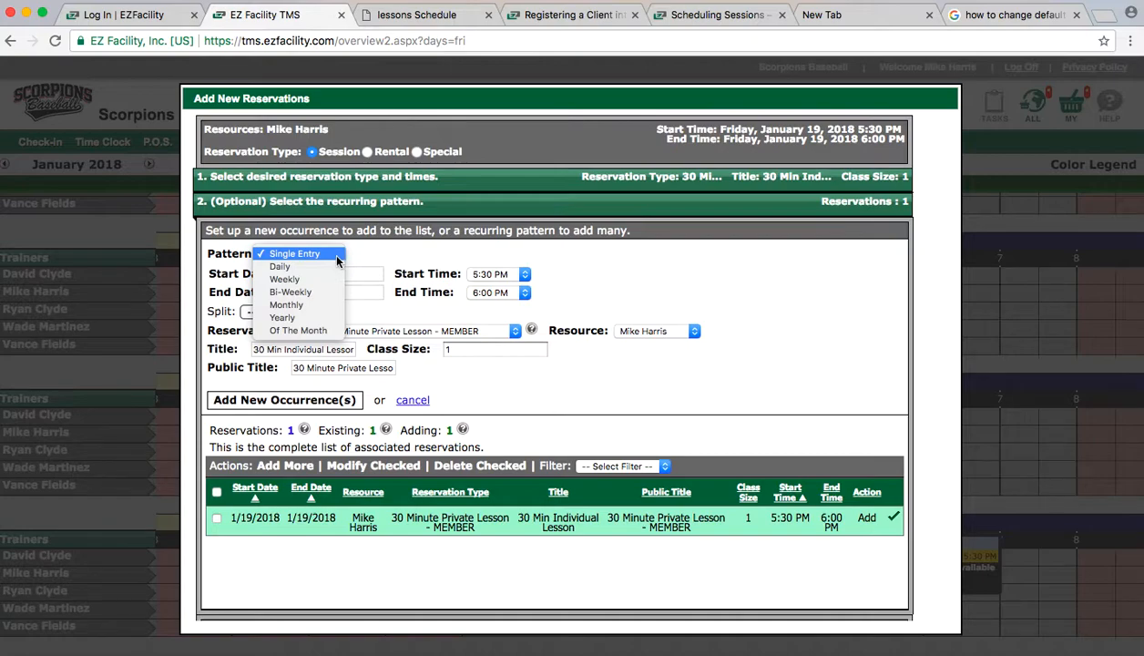
pyautogui.click(286, 278)
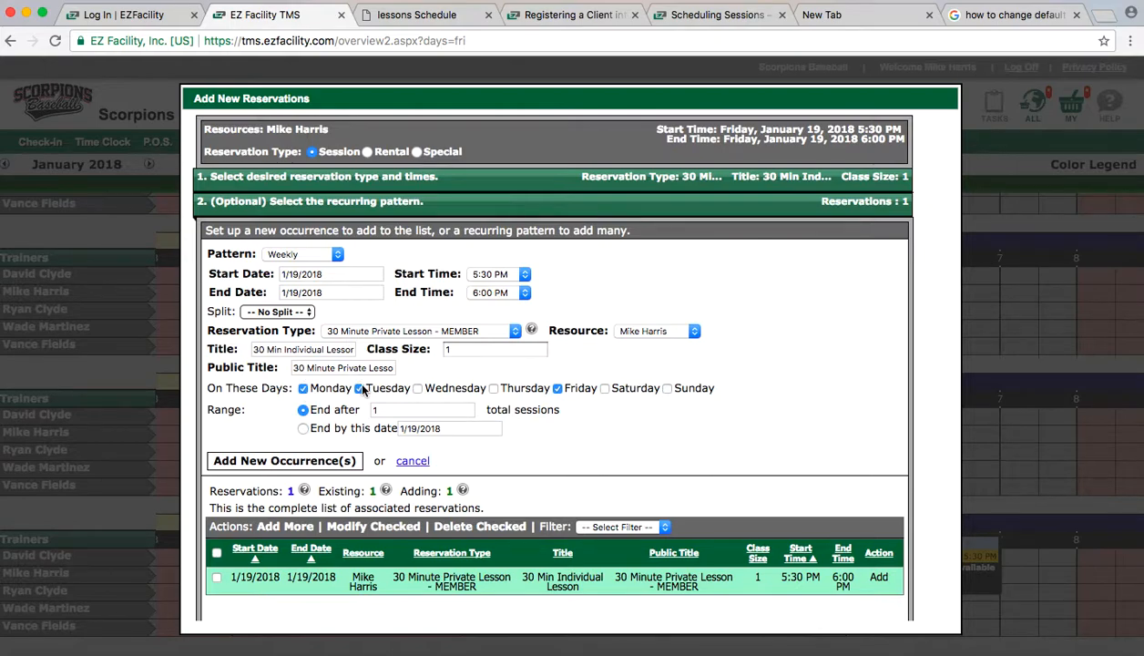
pyautogui.click(417, 389)
pyautogui.click(416, 408)
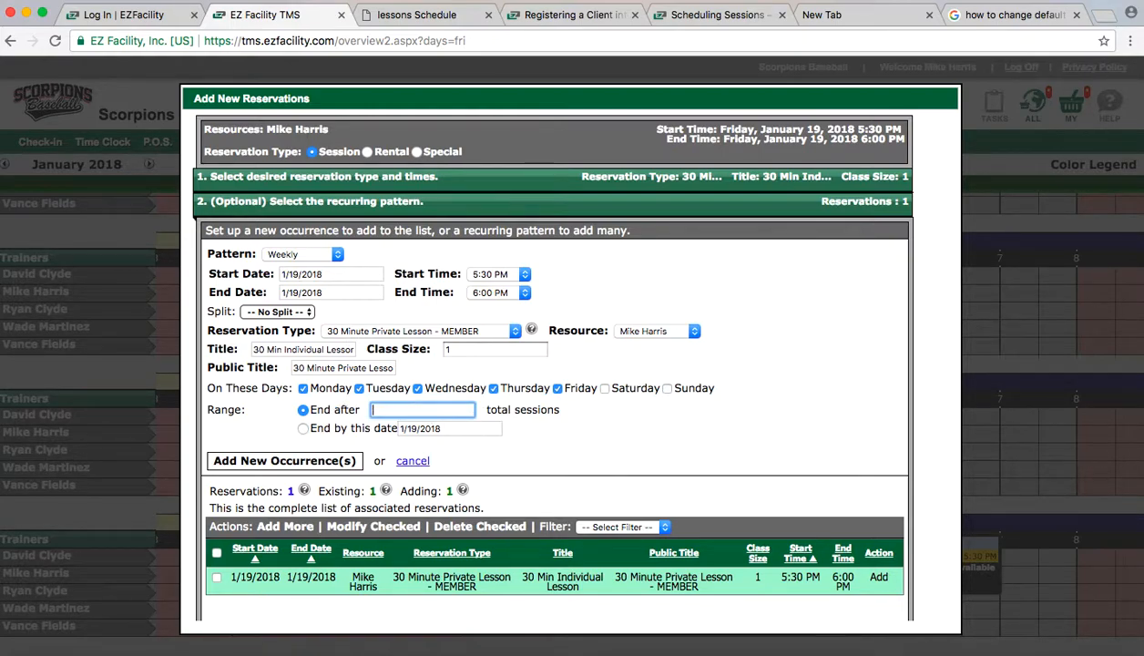
pyautogui.write('20')
pyautogui.click(284, 461)
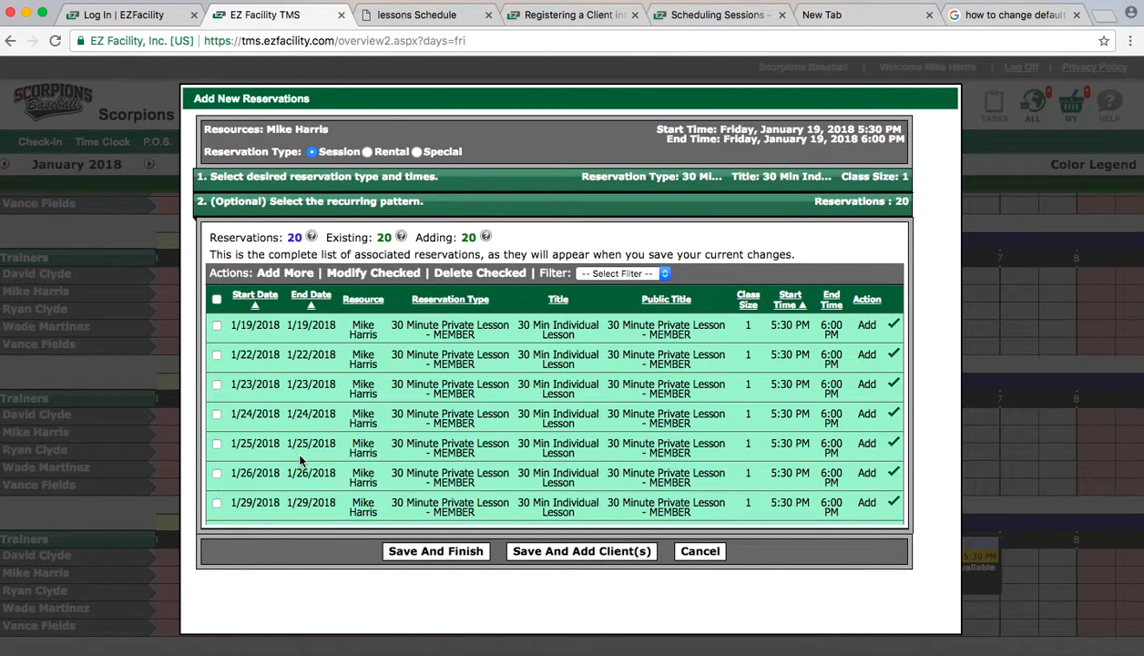
# Step: Delete the 2/1/2018 occurrence from the recurring reservations and review the rest of the list
pyautogui.scroll(-3, 388, 414)
pyautogui.scroll(-3, 392, 415)
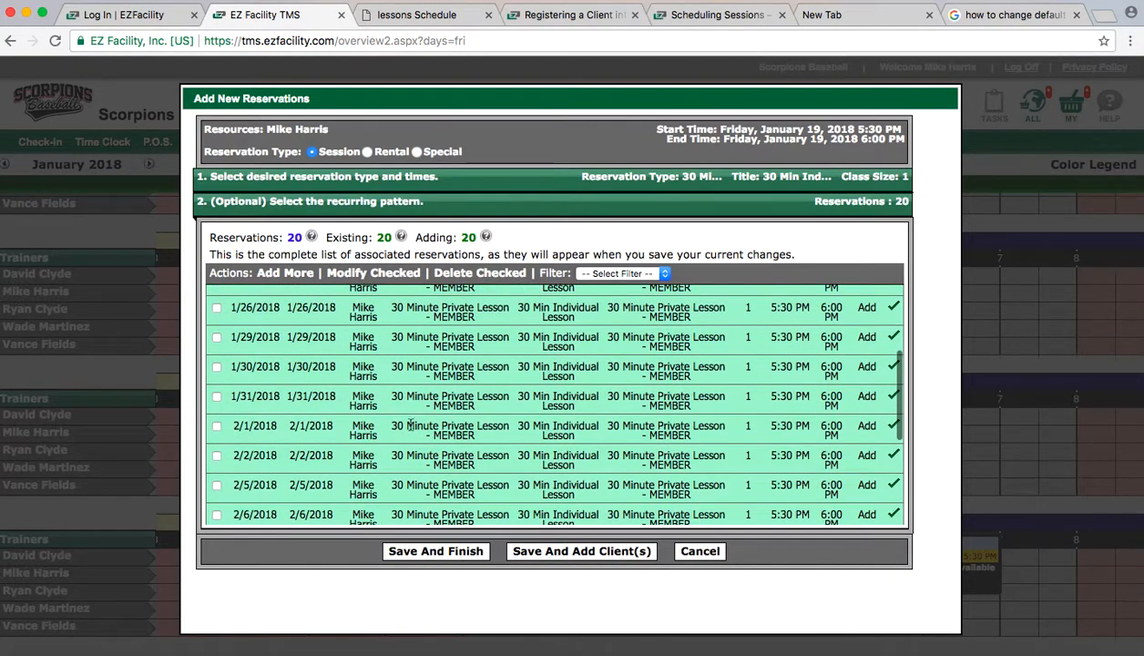
pyautogui.scroll(-1, 343, 402)
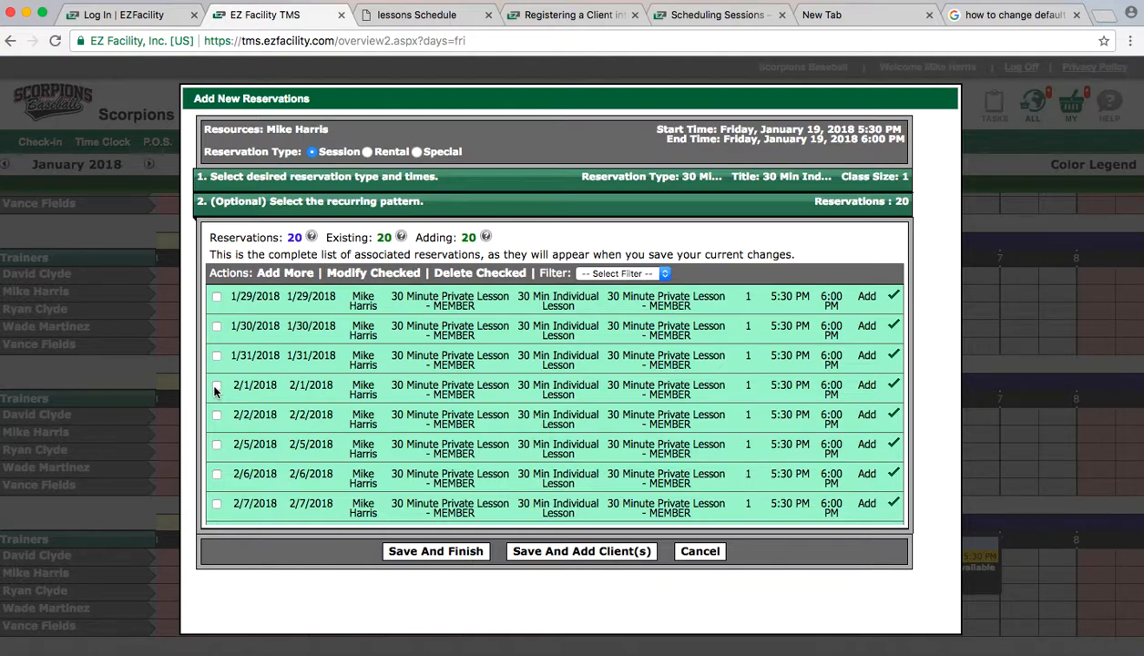
pyautogui.click(470, 274)
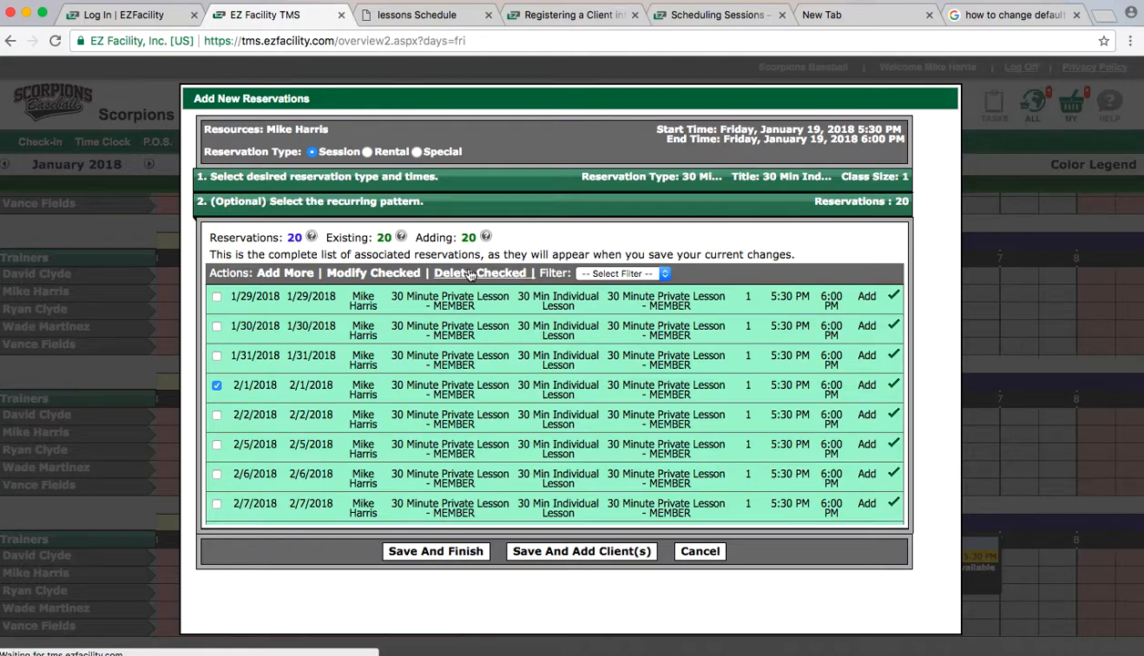
pyautogui.scroll(-10, 468, 441)
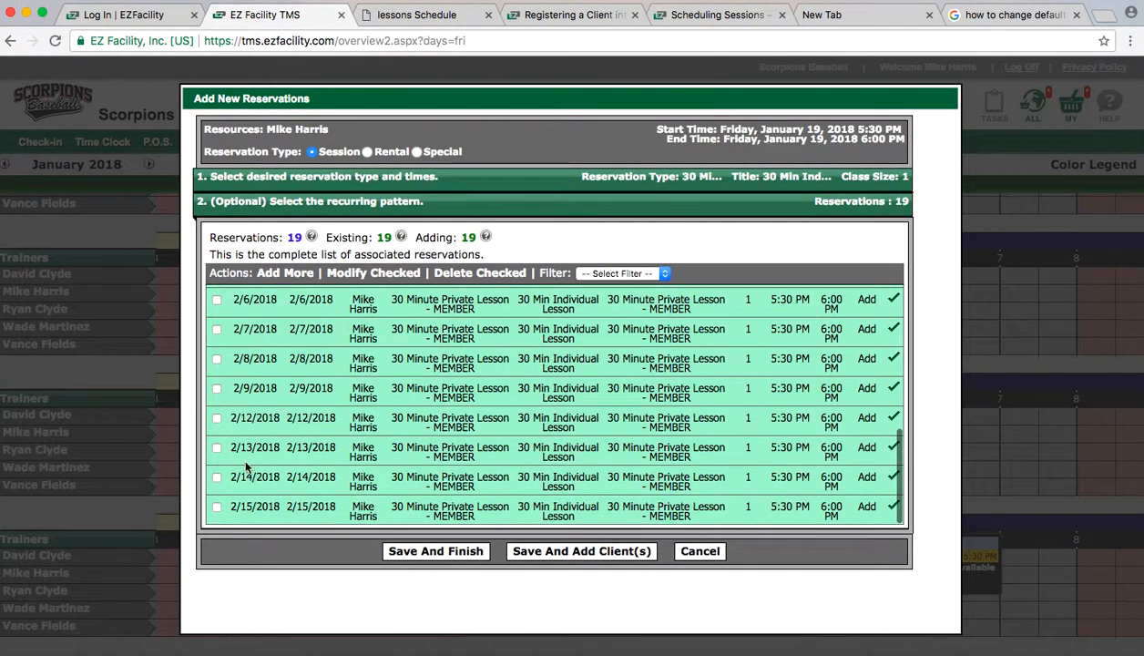
pyautogui.scroll(10, 296, 378)
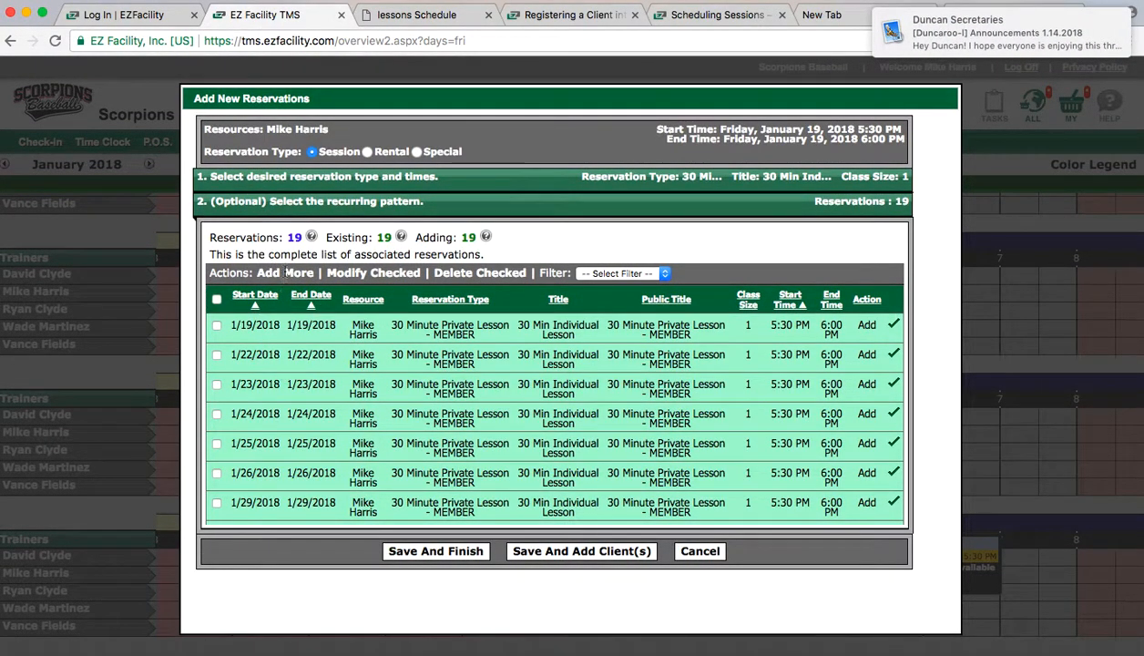
# Step: Select all the reservations in the recurring private lesson list and save them, finishing without adding clients
pyautogui.click(216, 300)
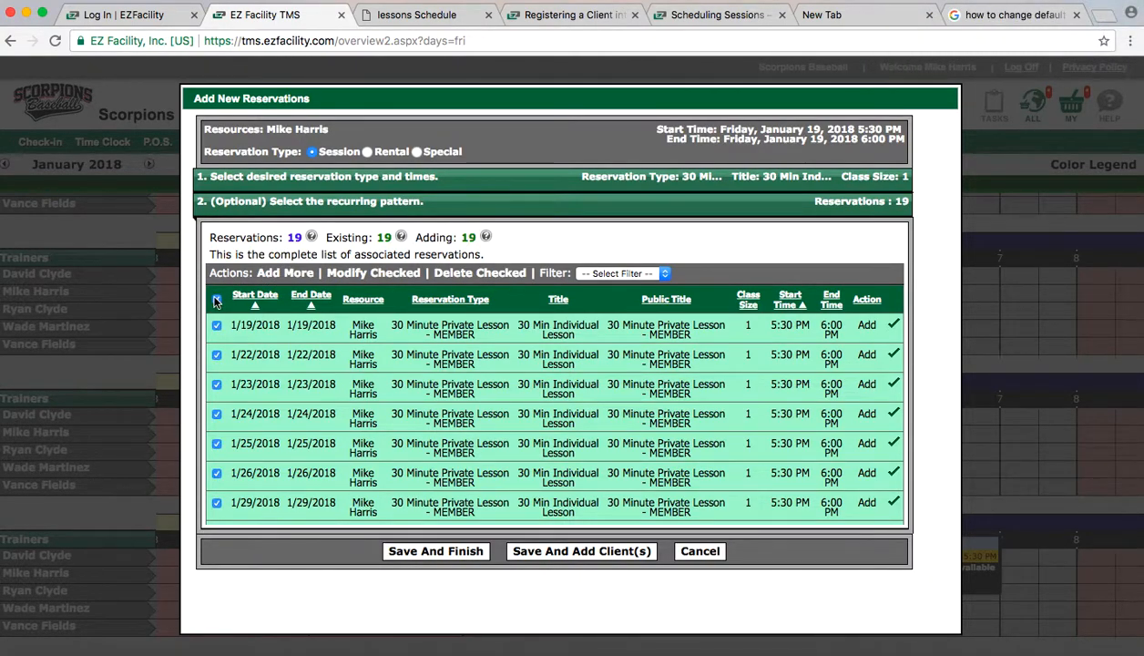
pyautogui.click(442, 554)
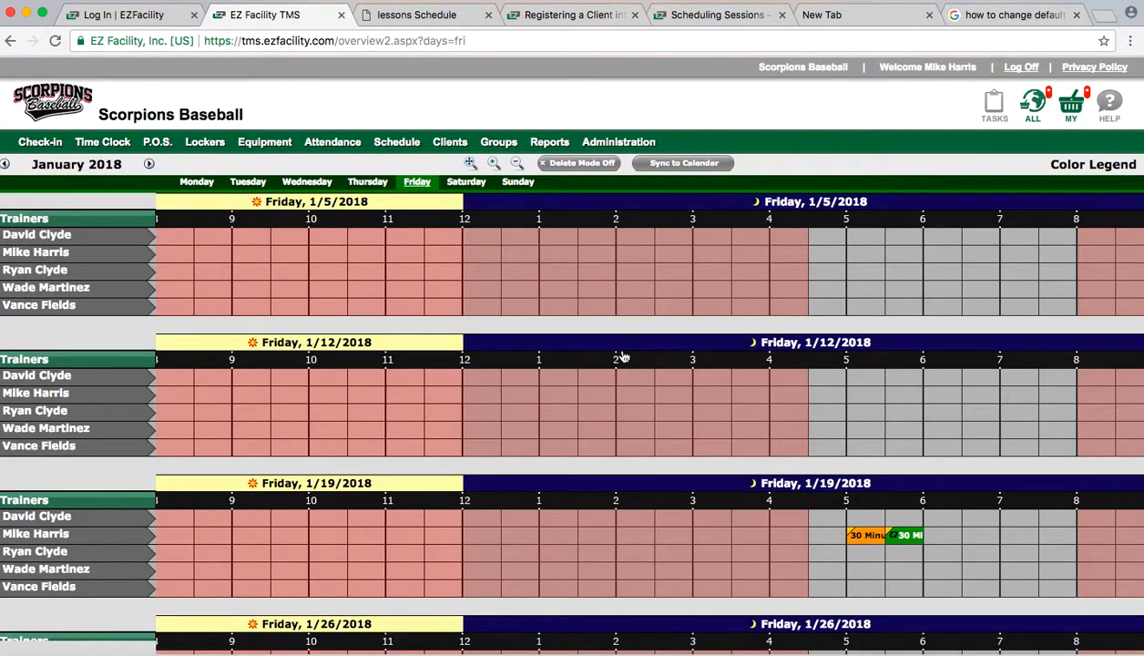
pyautogui.scroll(-3, 974, 456)
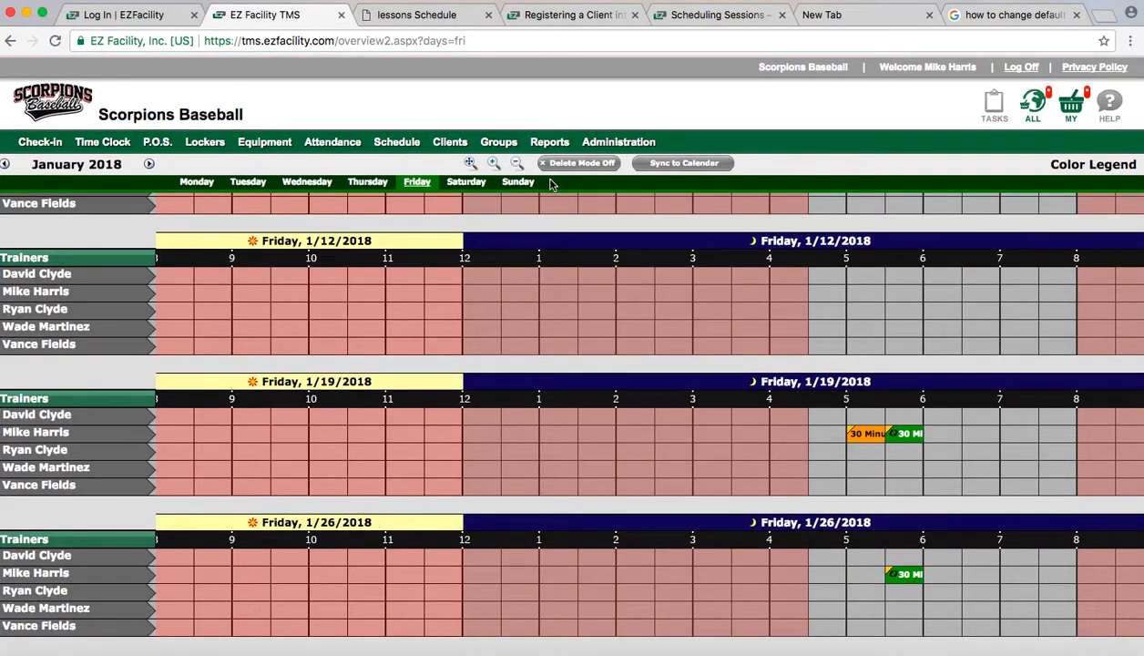
# Step: Check the February and March 2018 Monday schedules for the trainer's recurring lessons
pyautogui.click(149, 165)
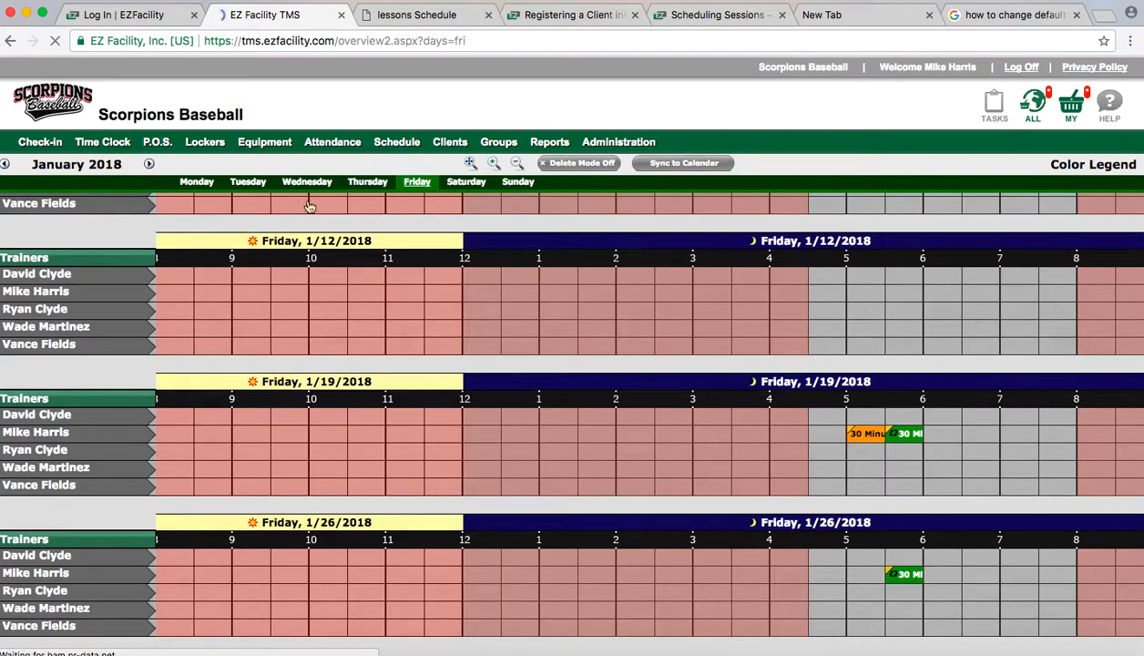
pyautogui.scroll(-2, 1008, 367)
pyautogui.scroll(-1, 1008, 368)
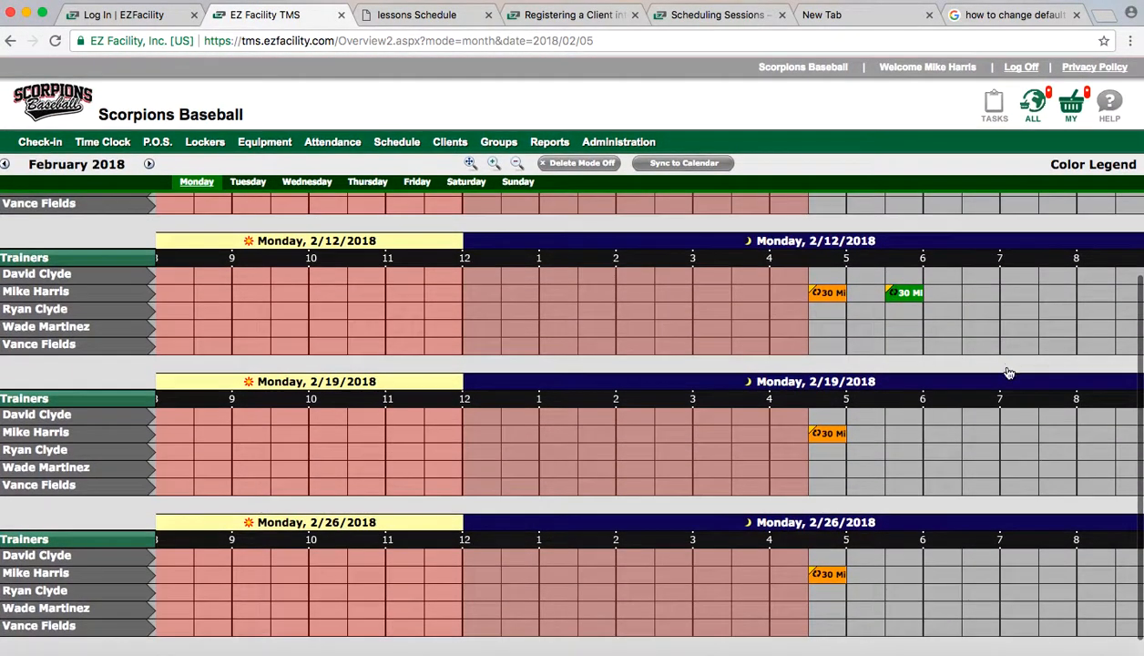
pyautogui.scroll(1, 956, 510)
pyautogui.scroll(1, 955, 509)
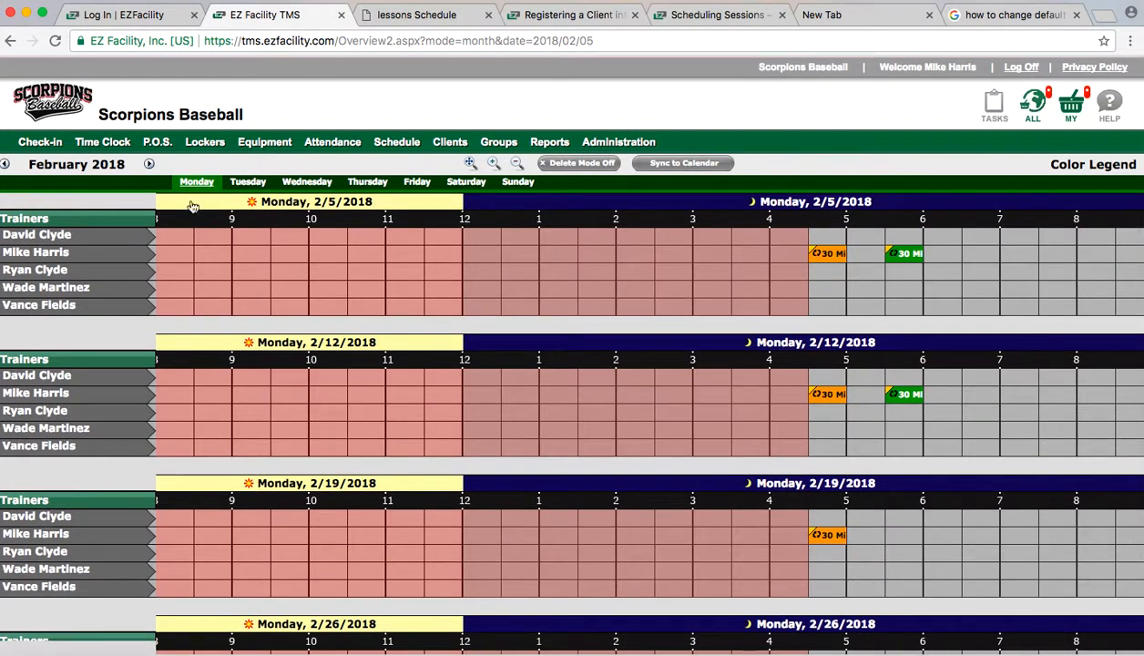
pyautogui.click(150, 165)
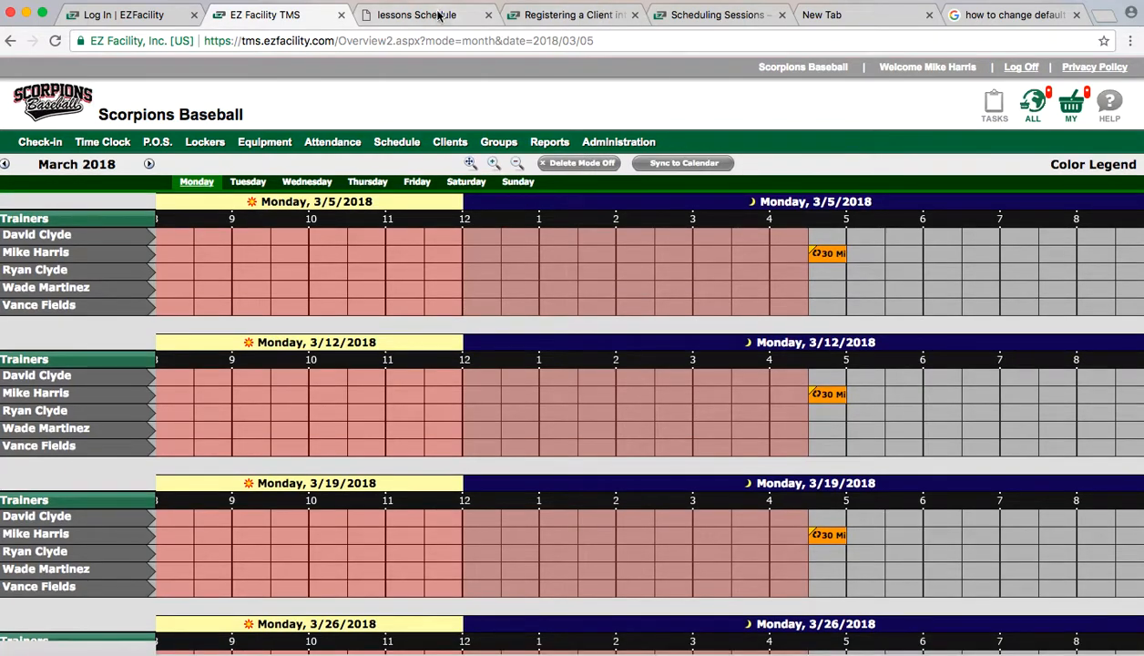
# Step: Switch to the client-facing lessons Schedule page, reload it and review the January 2018 lessons
pyautogui.click(416, 16)
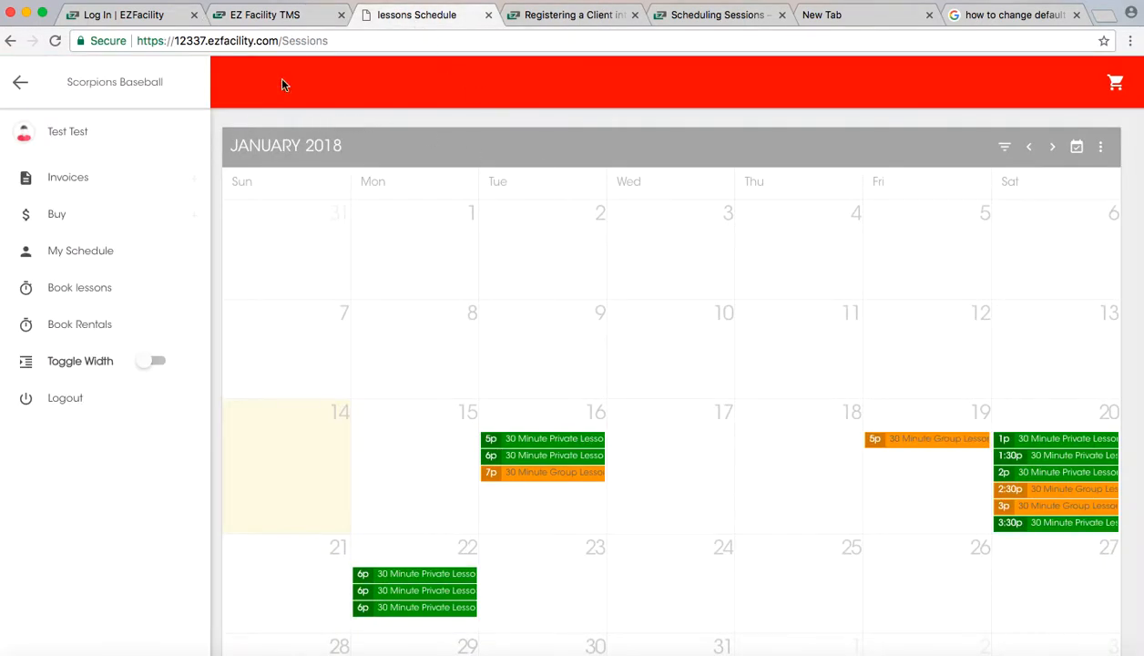
pyautogui.click(386, 39)
pyautogui.press('Return')
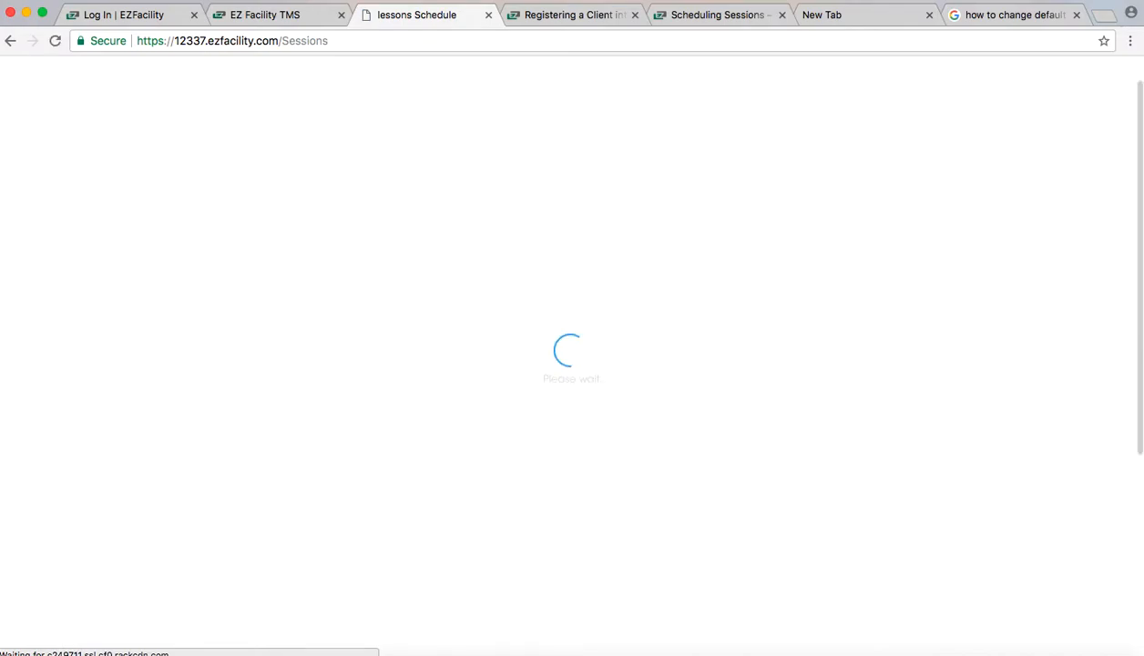
pyautogui.scroll(-1, 637, 337)
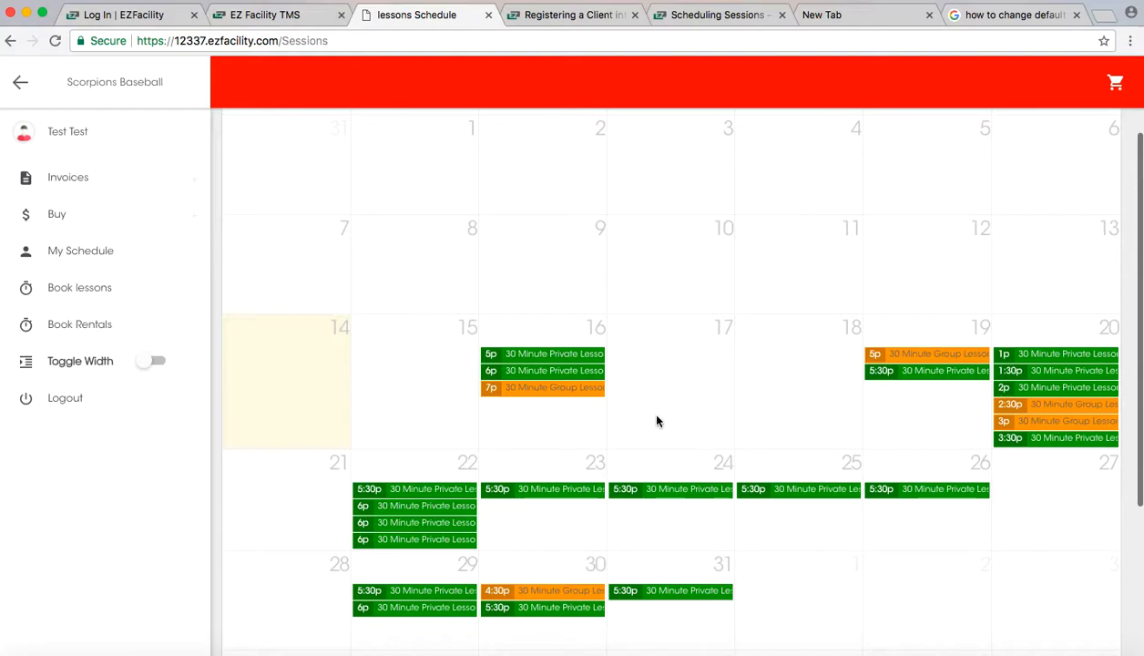
pyautogui.scroll(-1, 614, 489)
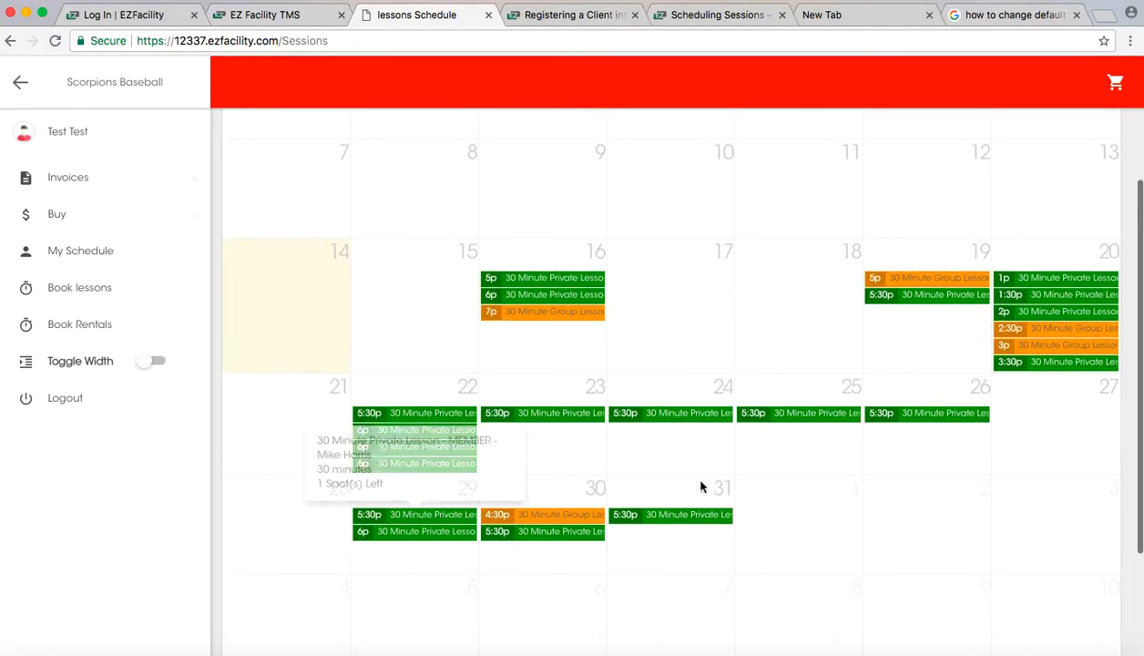
pyautogui.scroll(3, 1010, 242)
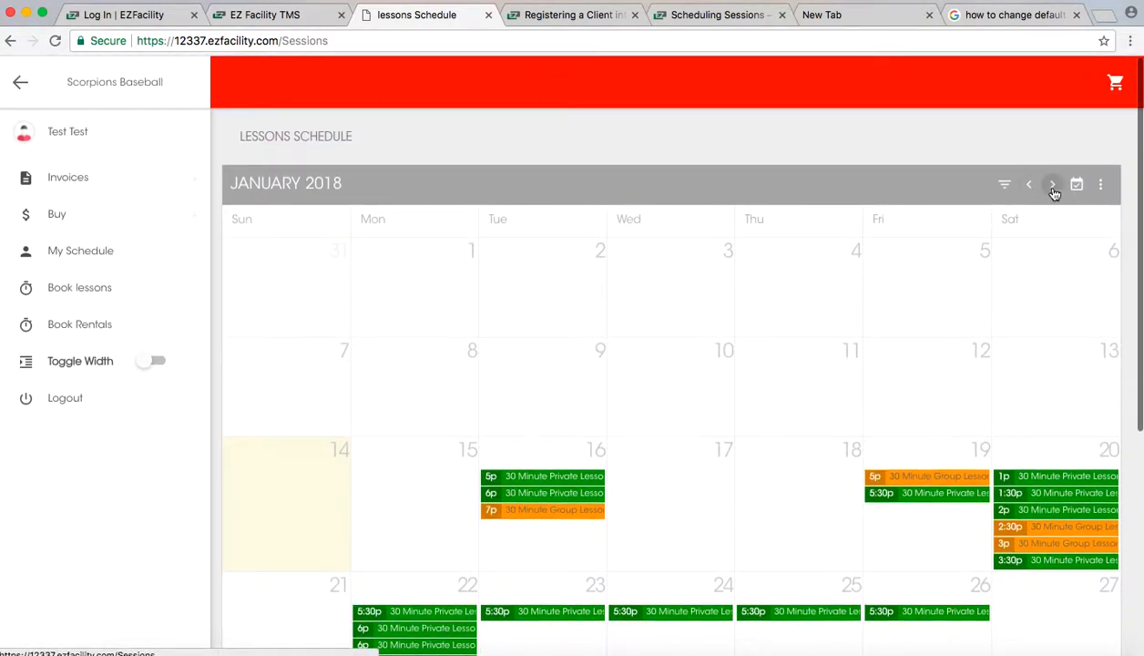
# Step: View the booking details of the February 8 5:30 PM private lesson in the client calendar, and go back to January 2018
pyautogui.click(1051, 185)
pyautogui.scroll(-1, 919, 365)
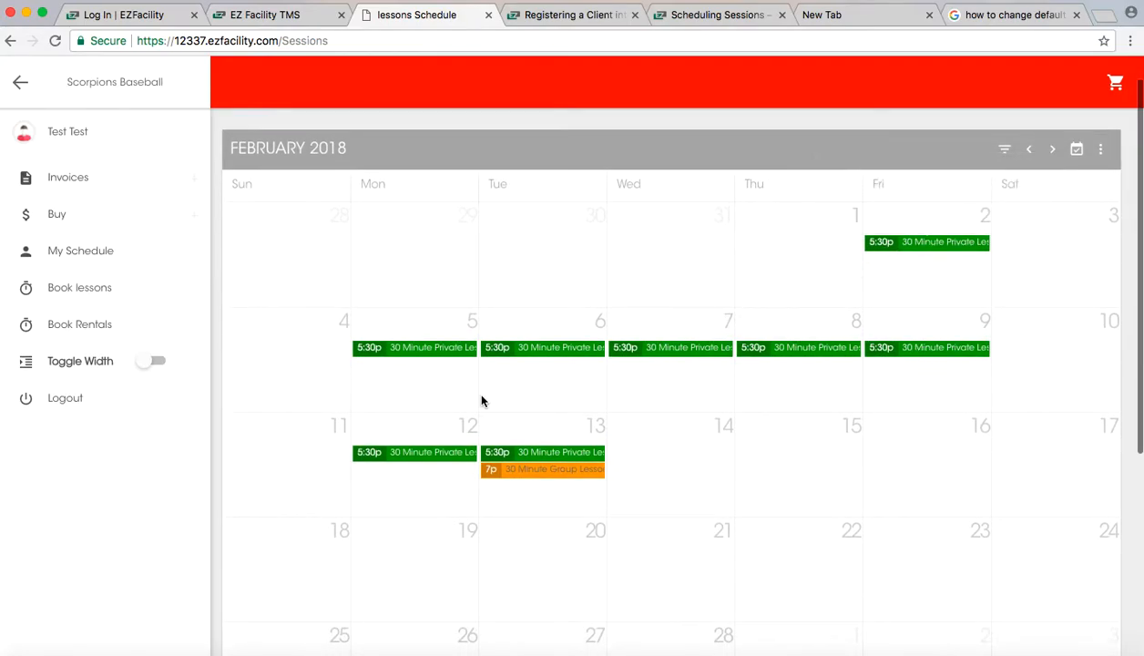
pyautogui.click(803, 349)
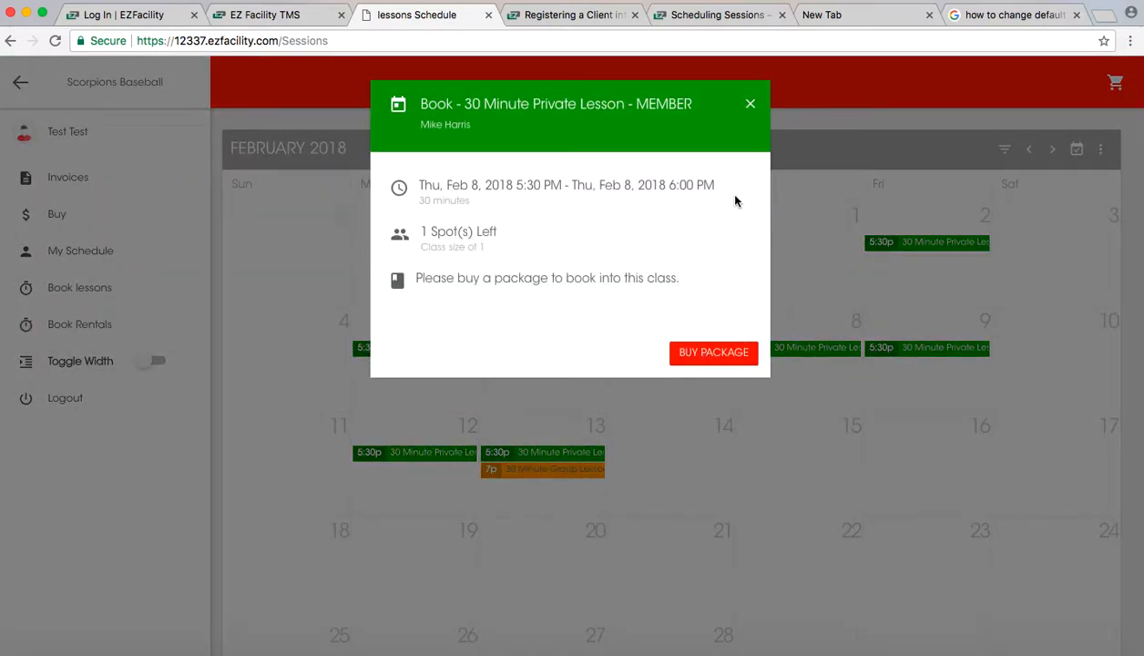
pyautogui.click(749, 106)
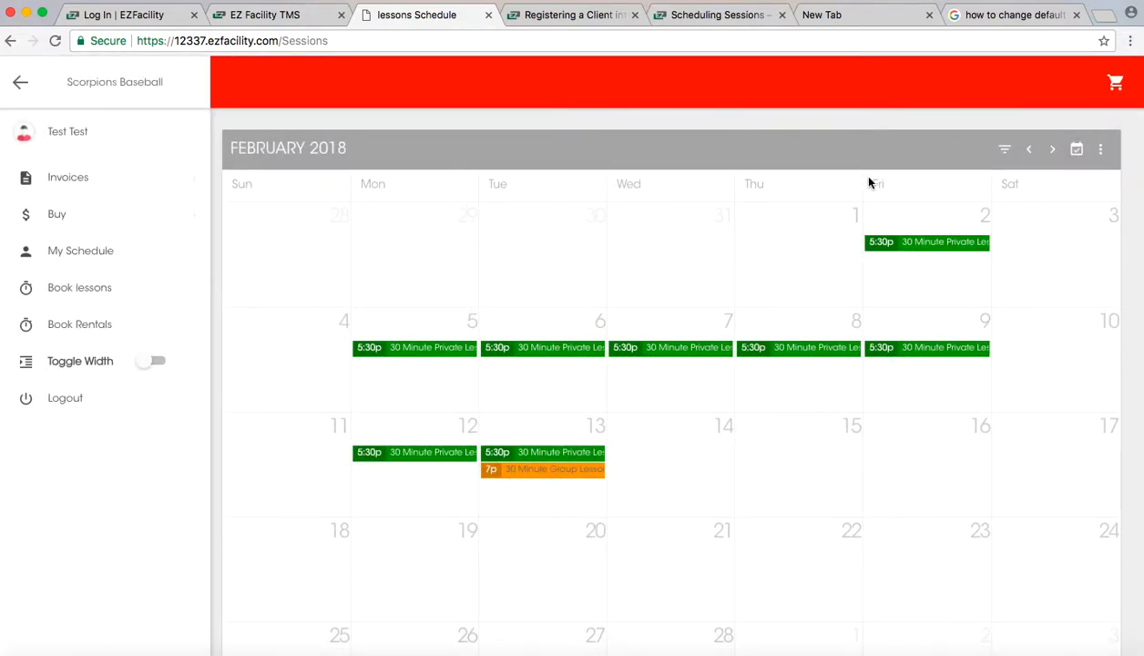
pyautogui.click(1028, 149)
pyautogui.scroll(-3, 798, 298)
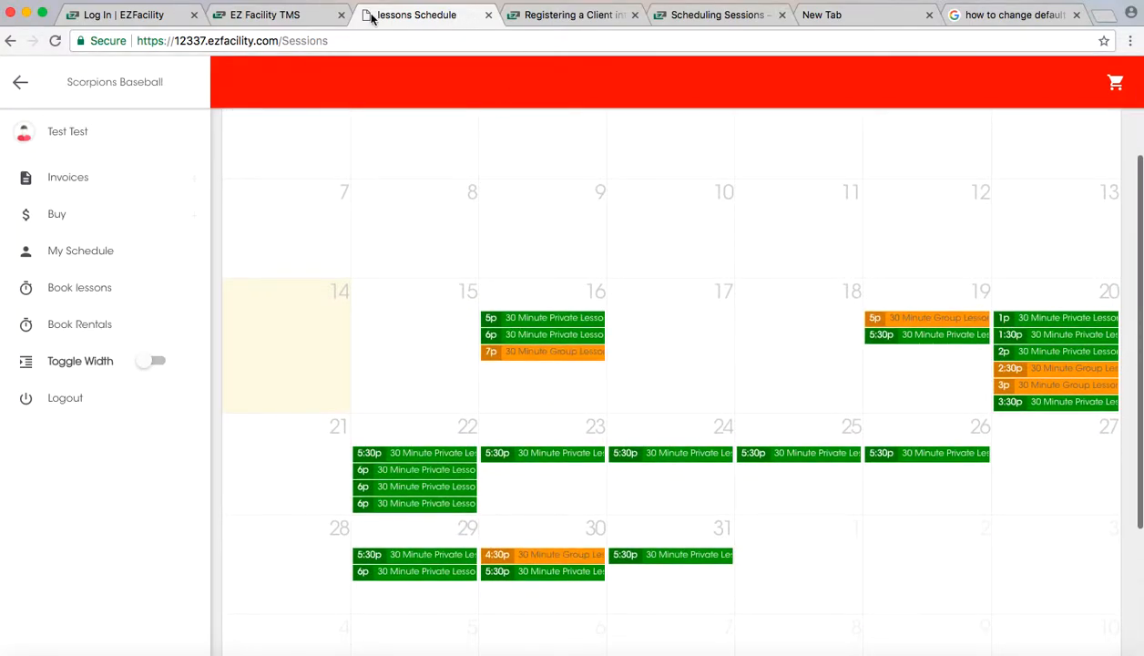
# Step: Switch back to EZ Facility TMS and review the February 2018 Monday schedule
pyautogui.click(308, 18)
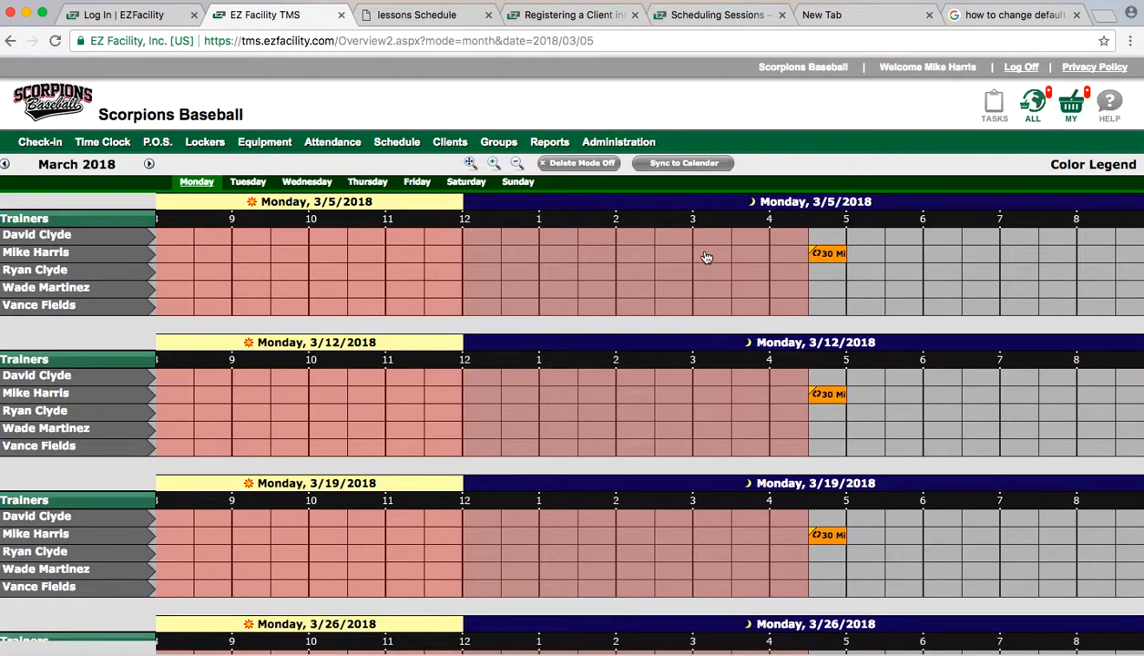
pyautogui.scroll(-2, 701, 257)
pyautogui.scroll(2, 697, 255)
pyautogui.click(6, 164)
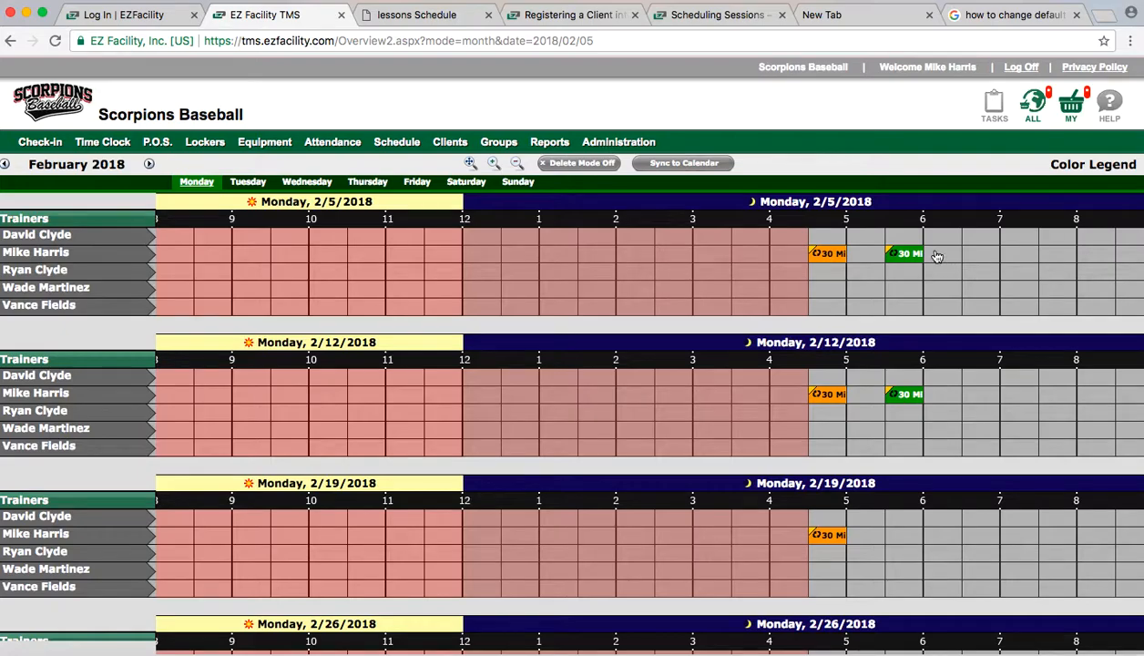
pyautogui.scroll(-2, 997, 346)
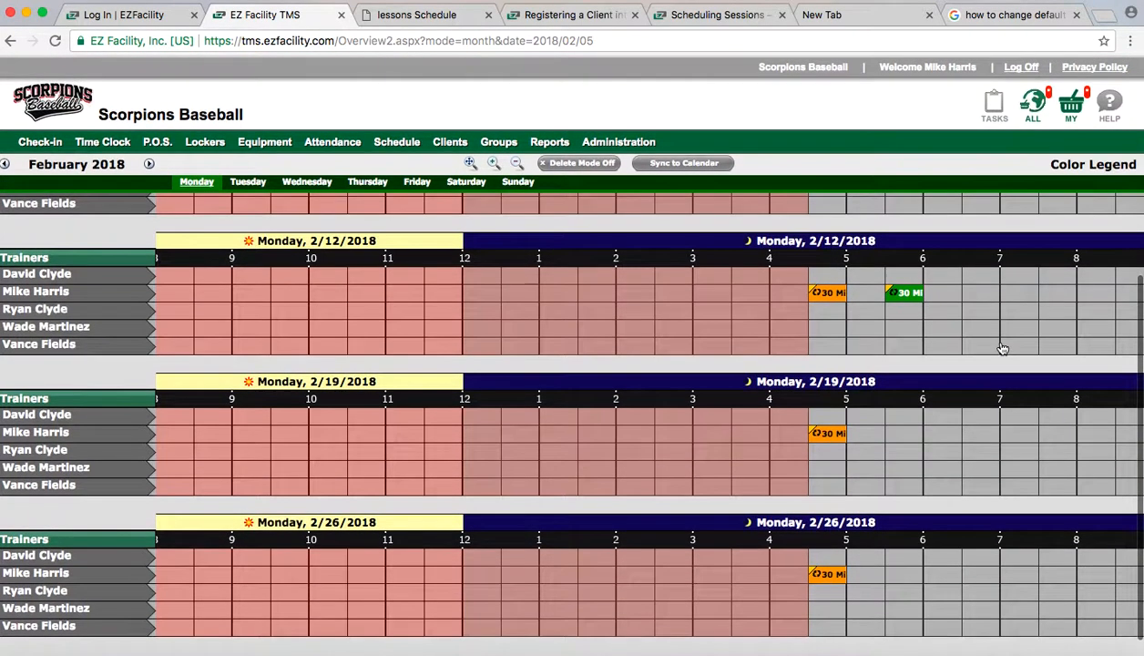
pyautogui.scroll(2, 1001, 349)
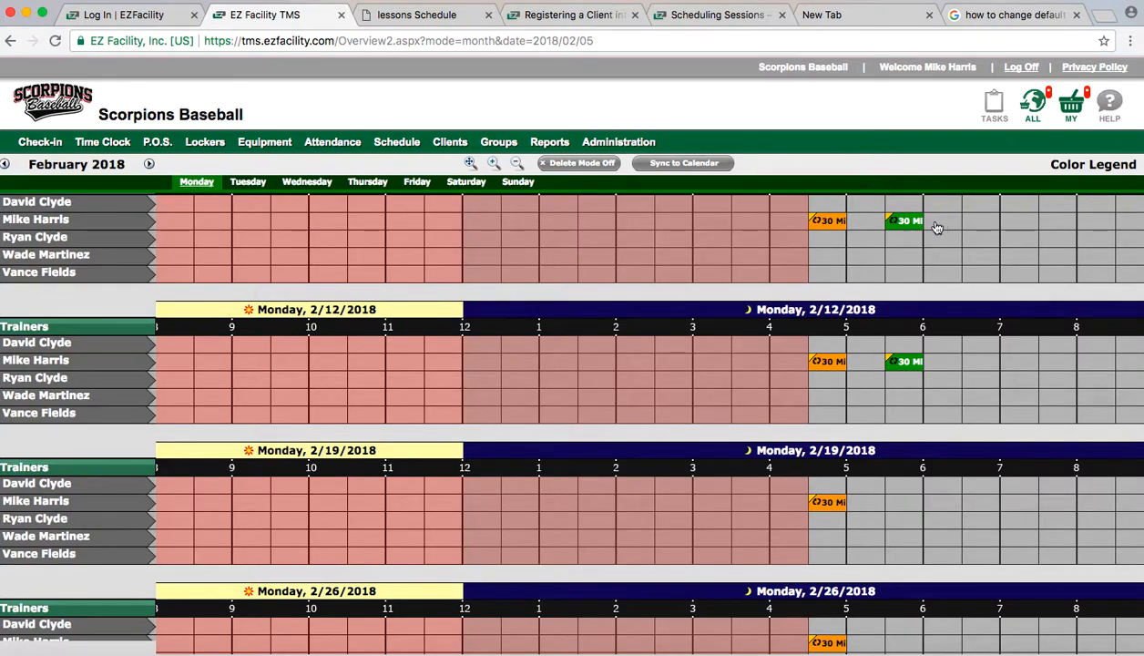
pyautogui.scroll(1, 1061, 235)
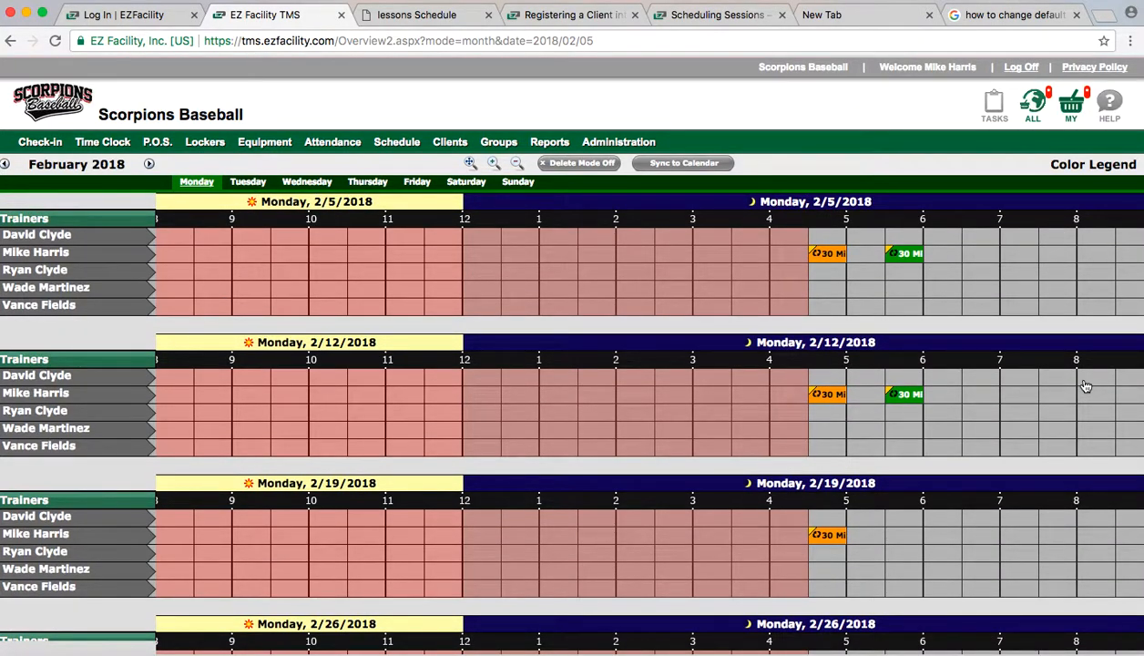
# Step: Compare with the January lessons on the client-facing lessons Schedule page, and return to EZ Facility TMS
pyautogui.click(426, 16)
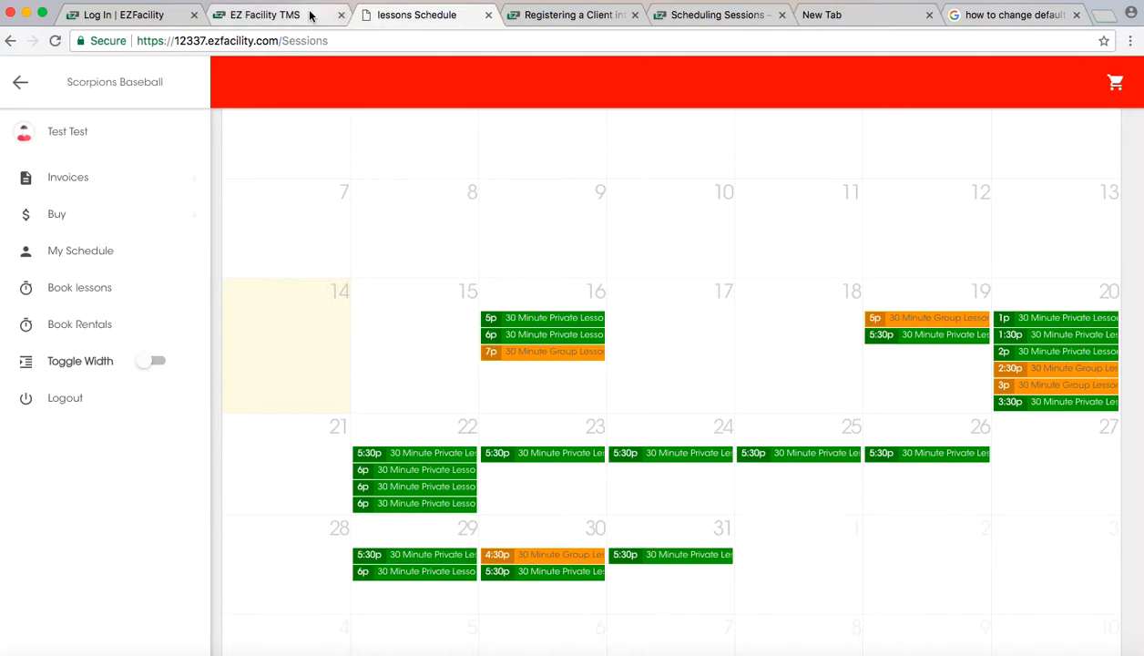
pyautogui.scroll(-1, 524, 192)
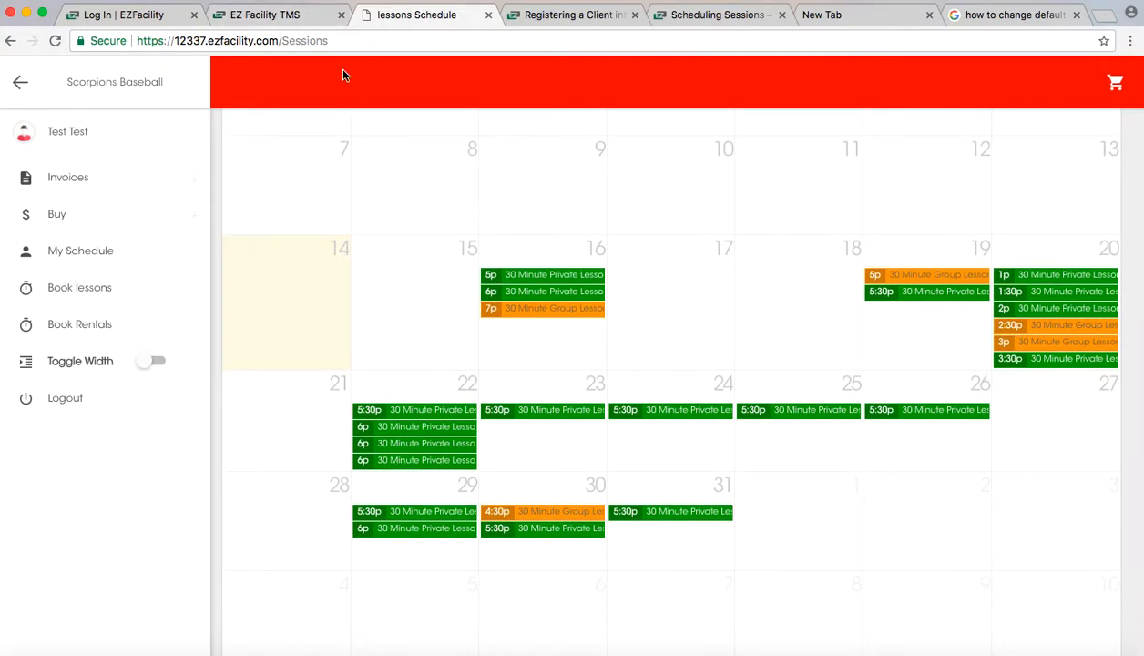
pyautogui.click(286, 17)
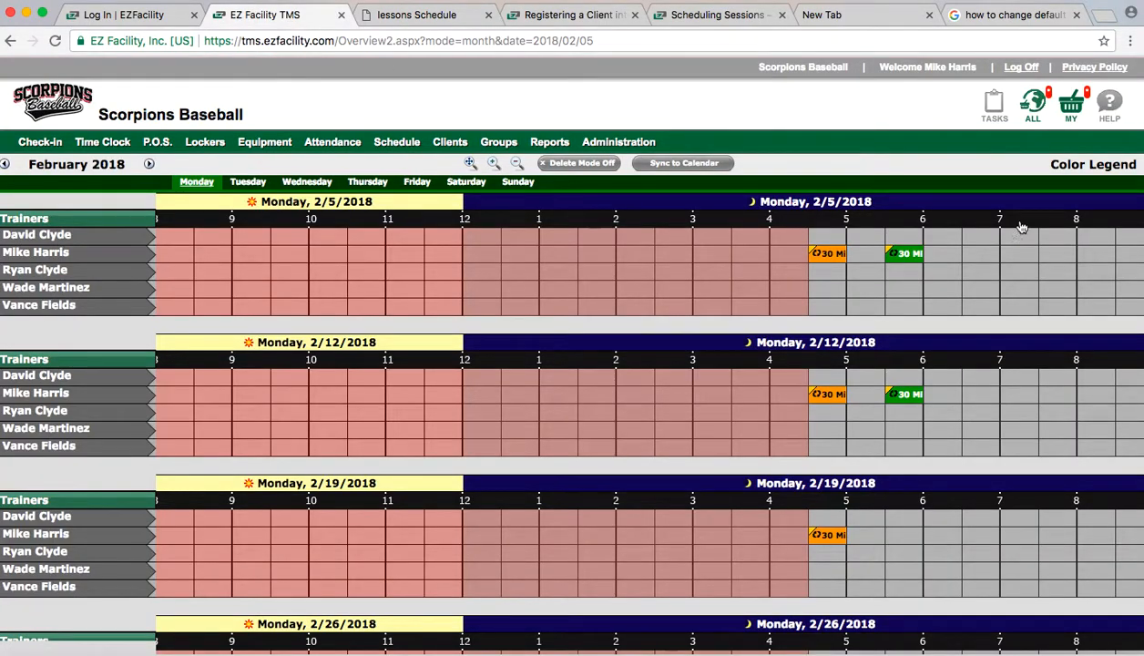
# Step: Open the EZFacility Support Center and browse the Scheduling Sessions articles in its Scheduling section
pyautogui.click(1112, 123)
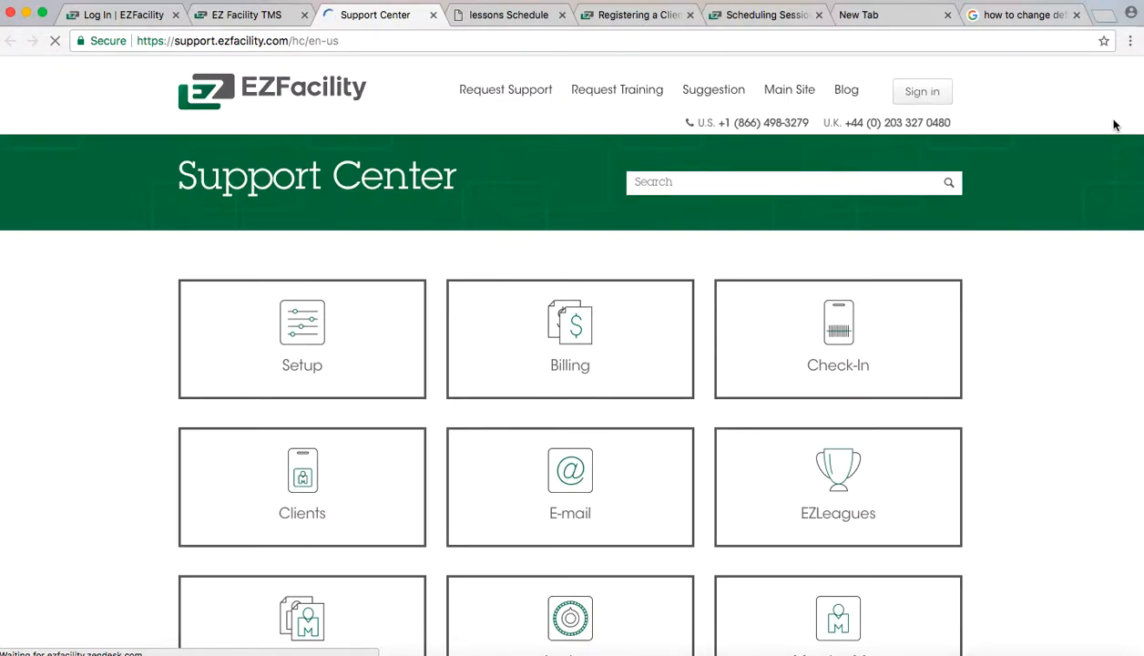
pyautogui.scroll(-1, 924, 360)
pyautogui.scroll(-6, 922, 360)
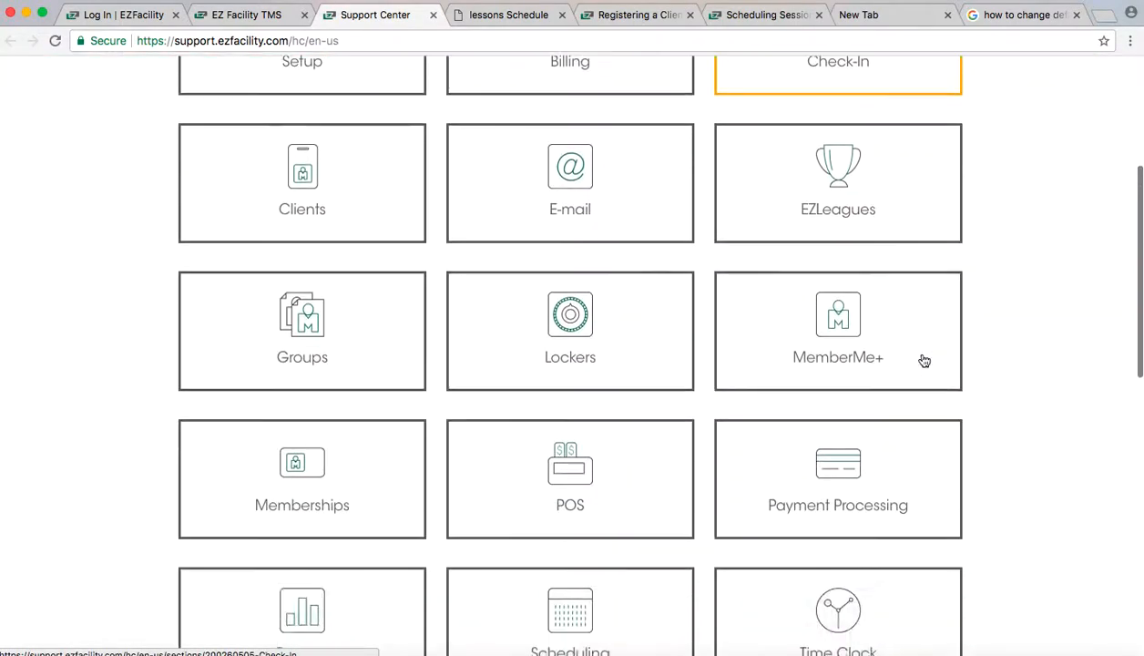
pyautogui.scroll(7, 902, 358)
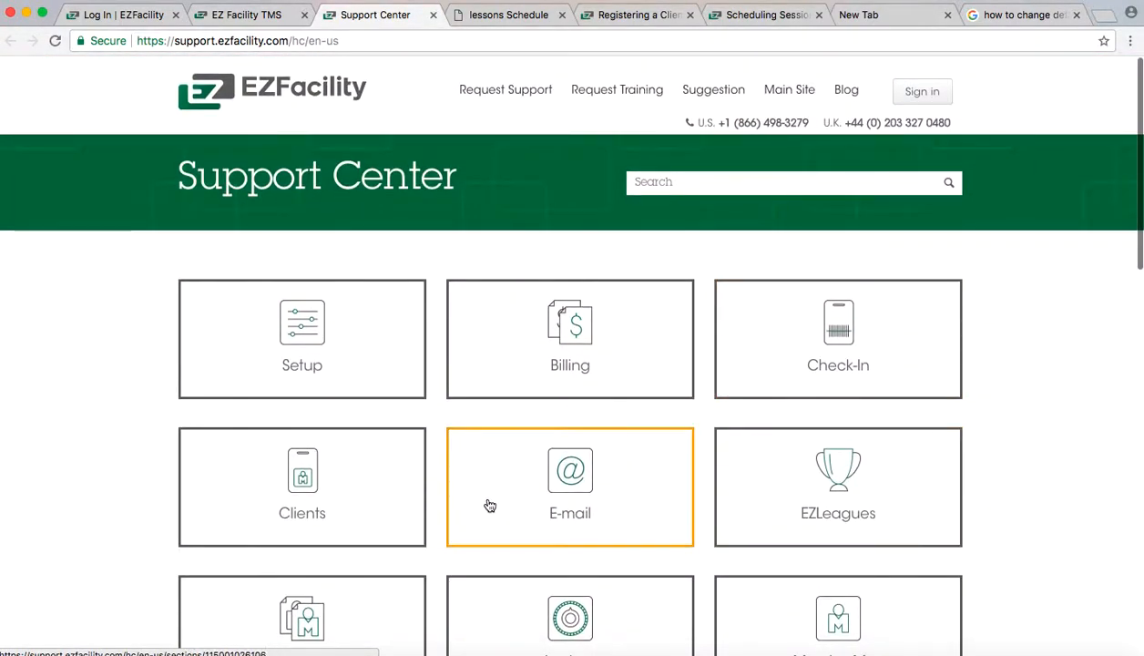
pyautogui.scroll(-5, 487, 502)
pyautogui.scroll(-2, 473, 436)
pyautogui.scroll(-3, 490, 392)
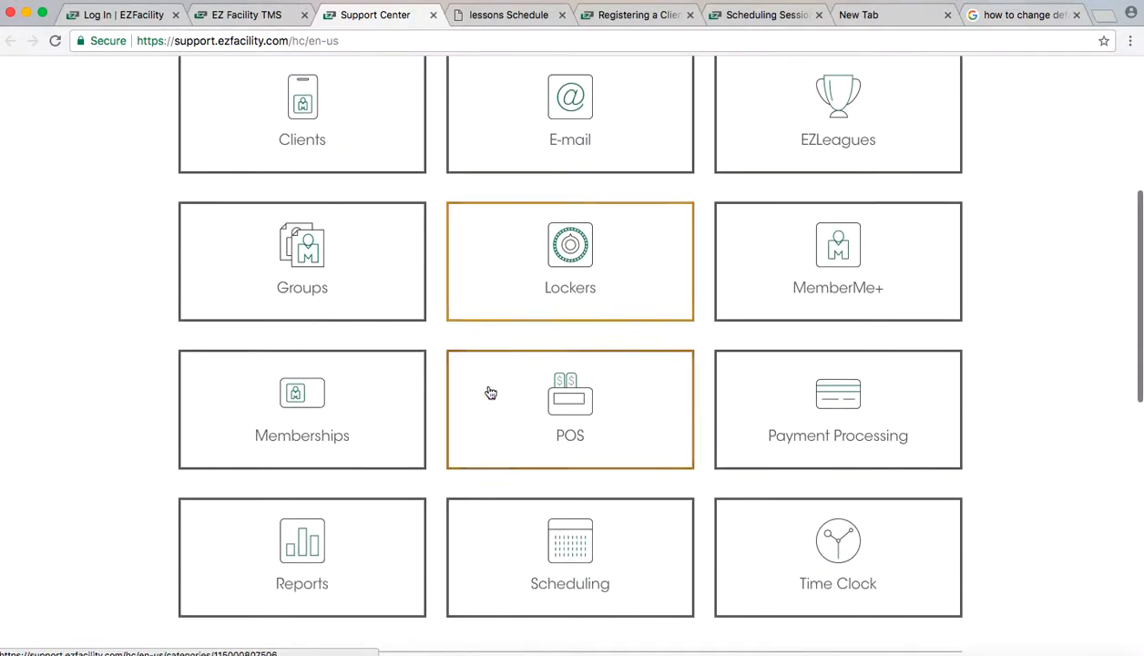
pyautogui.click(528, 537)
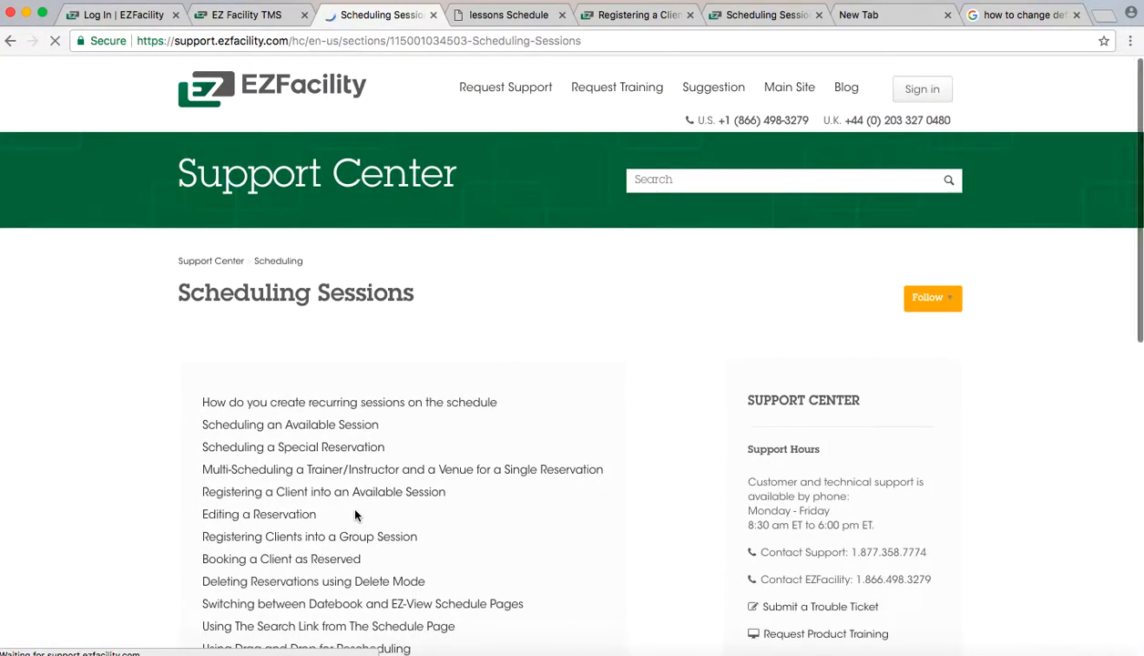
pyautogui.scroll(-4, 355, 515)
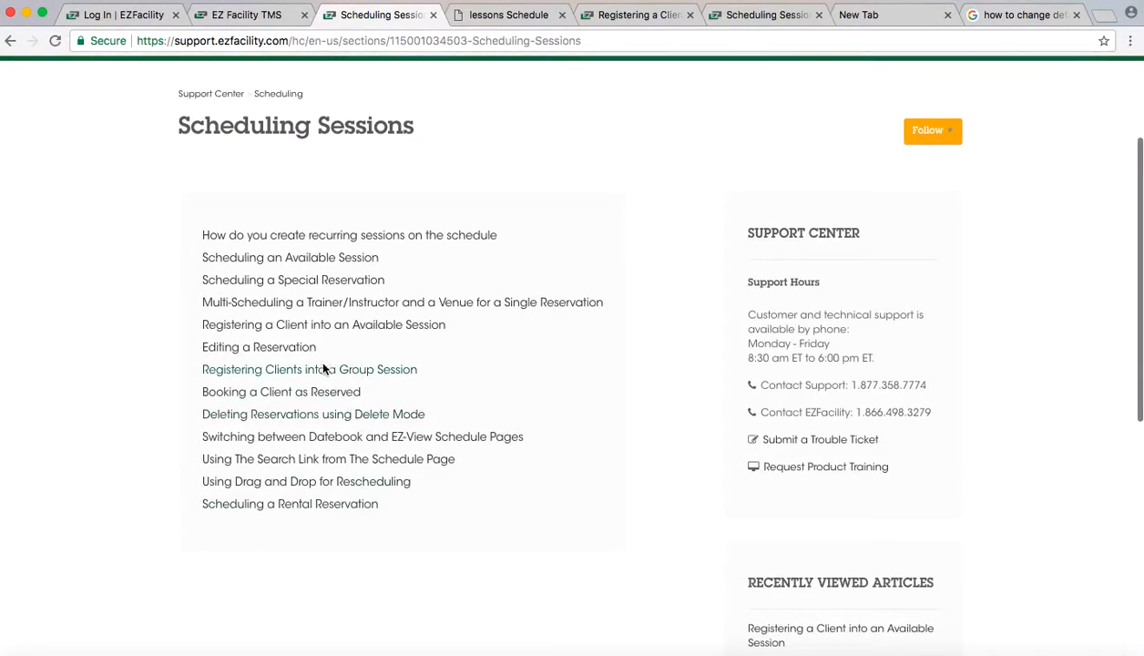
# Step: Read the "Booking a Client as Reserved" help article through its Client Search section, and return to EZ Facility TMS
pyautogui.click(260, 397)
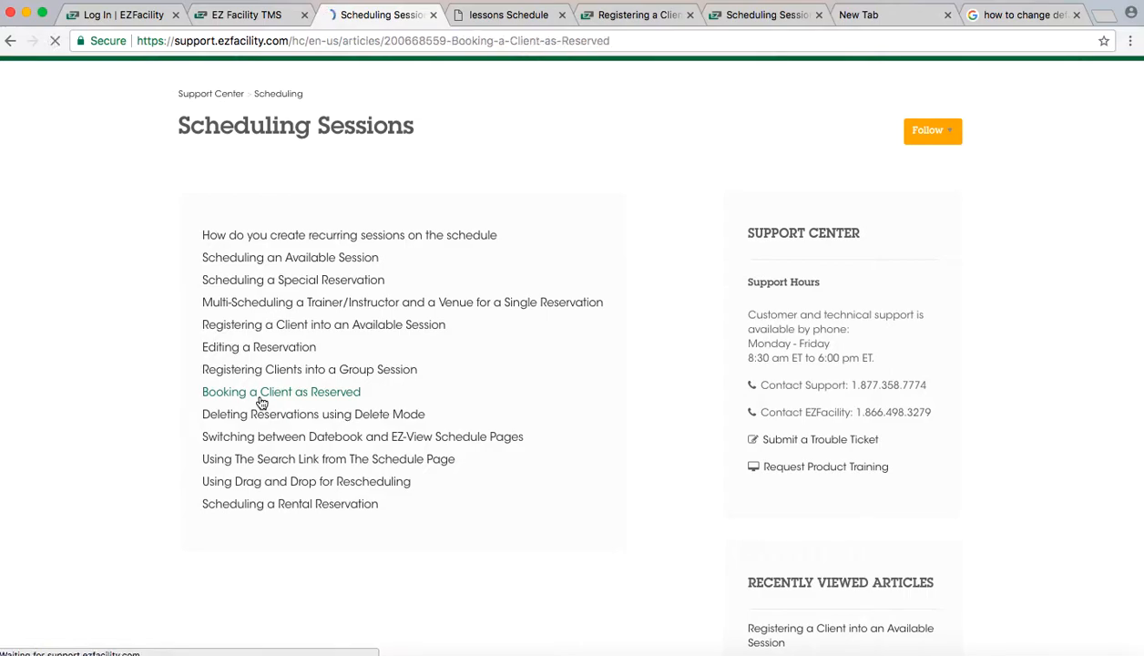
pyautogui.scroll(-4, 492, 433)
pyautogui.scroll(-10, 336, 553)
pyautogui.scroll(-10, 339, 557)
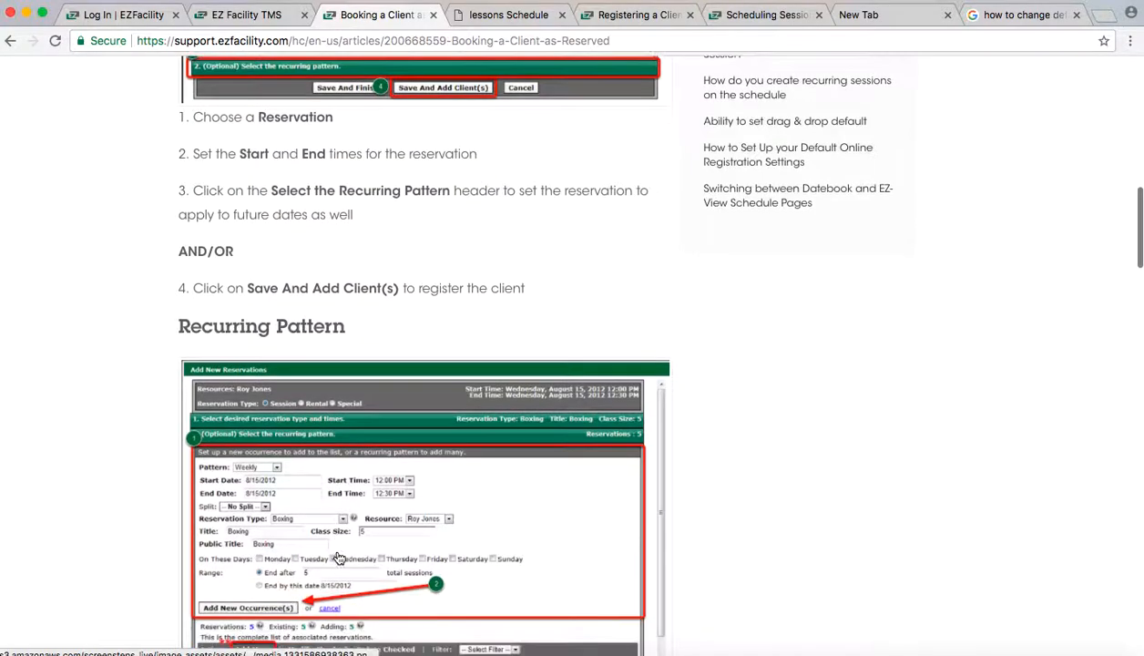
pyautogui.scroll(-5, 338, 558)
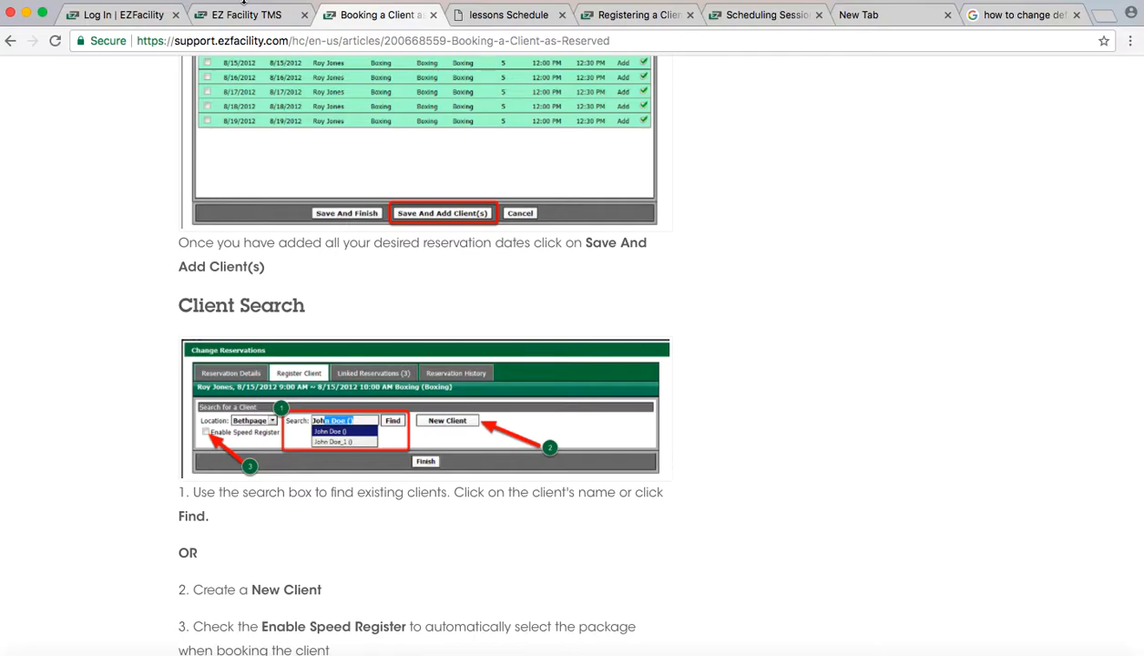
pyautogui.click(244, 11)
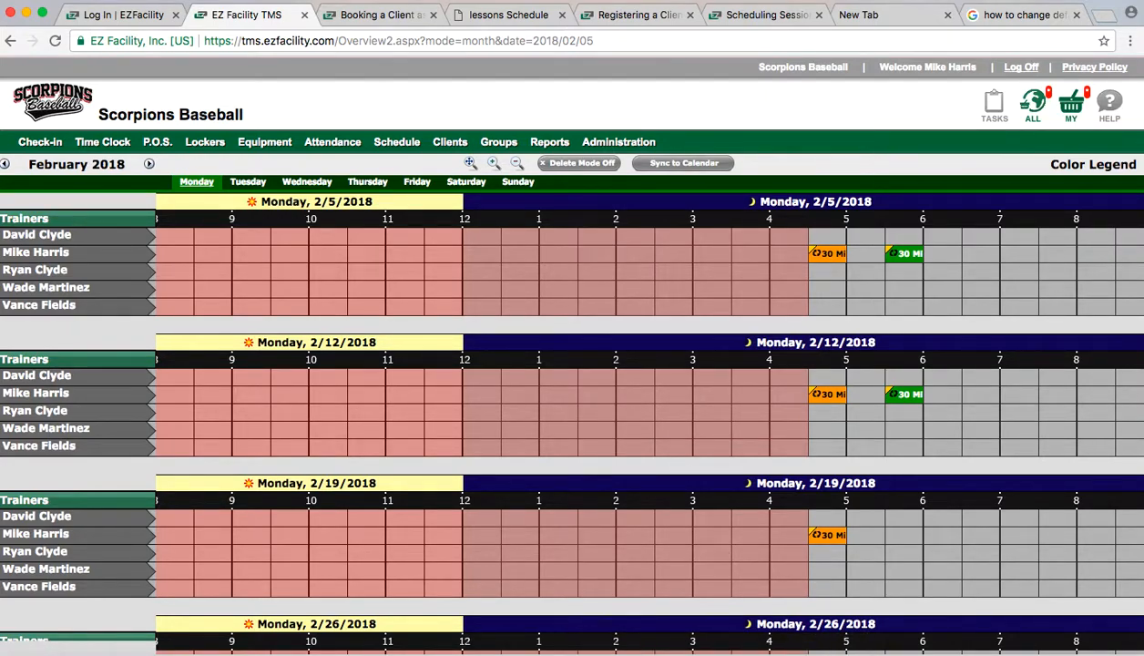
pyautogui.click(609, 653)
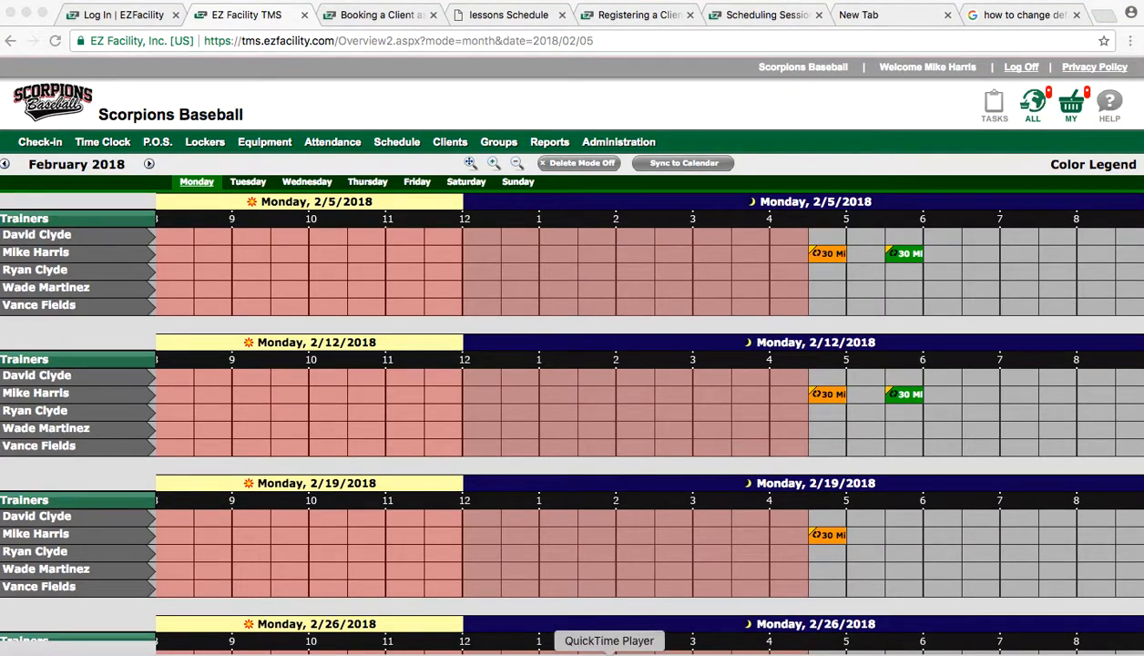